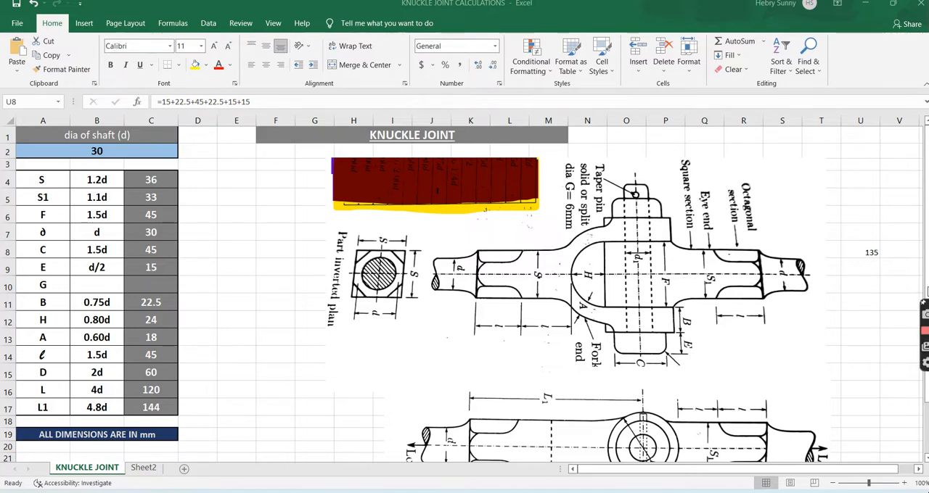
Check the length formula in cell U8, switch to Solid Edge and create a new Synchronous ISO Part document.
click(866, 254)
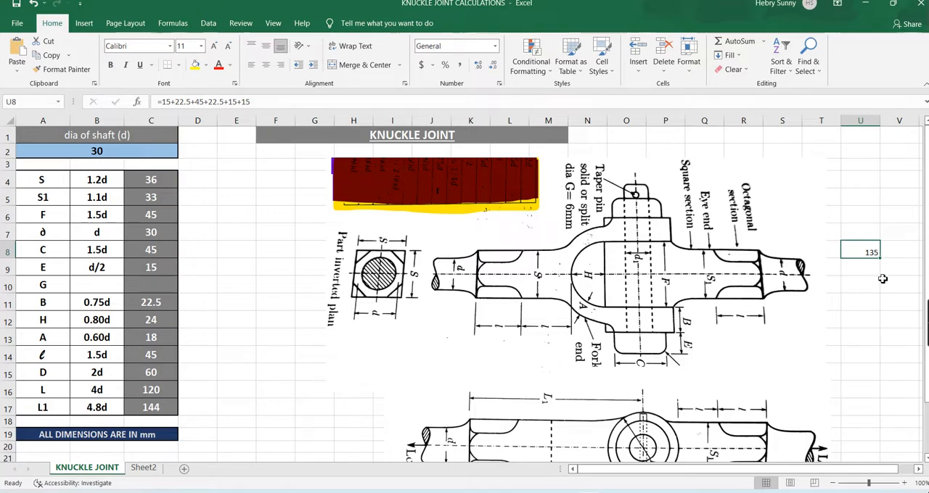
click(883, 280)
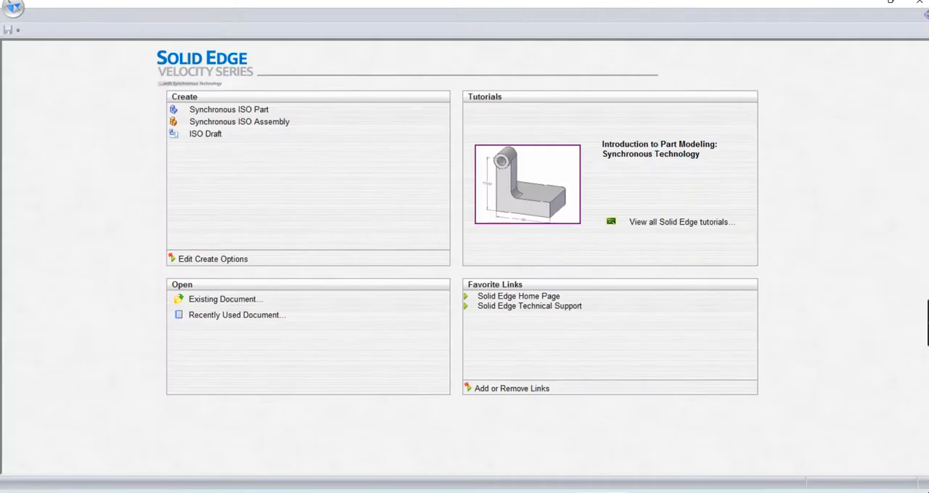
click(233, 114)
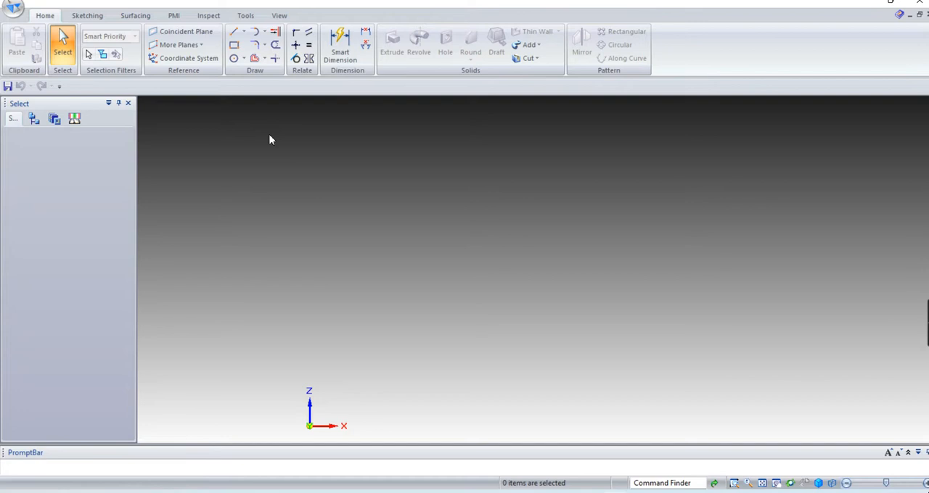
Draw a vertical line 135 mm long at 90° upward from the origin in the XZ plane.
click(81, 16)
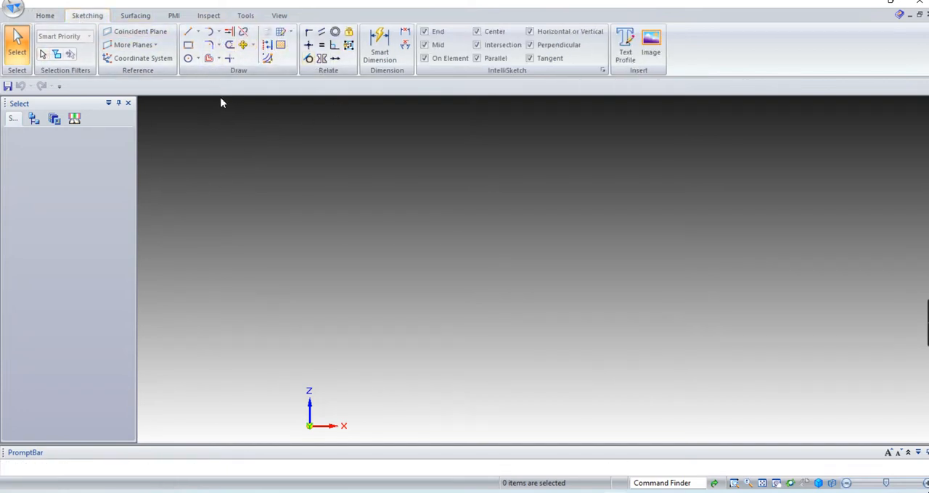
click(190, 35)
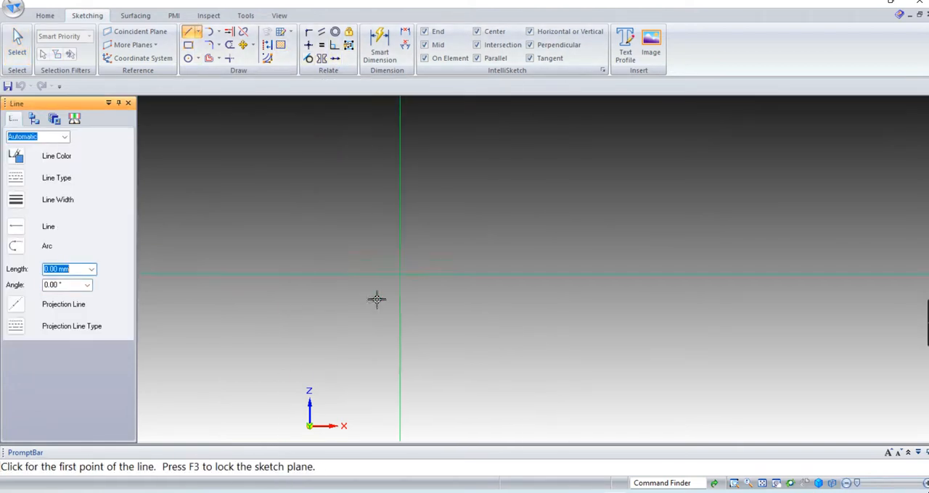
click(776, 483)
drag(325, 405, 486, 315)
right_click(502, 281)
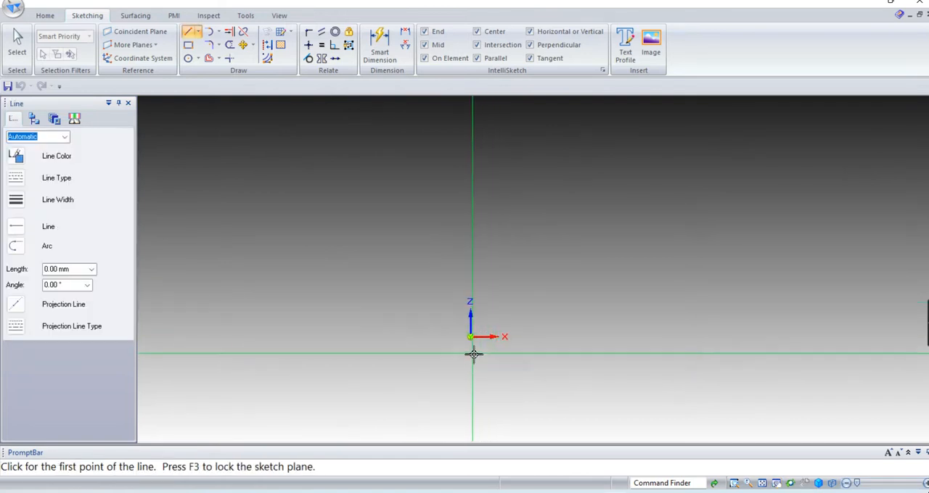
click(472, 337)
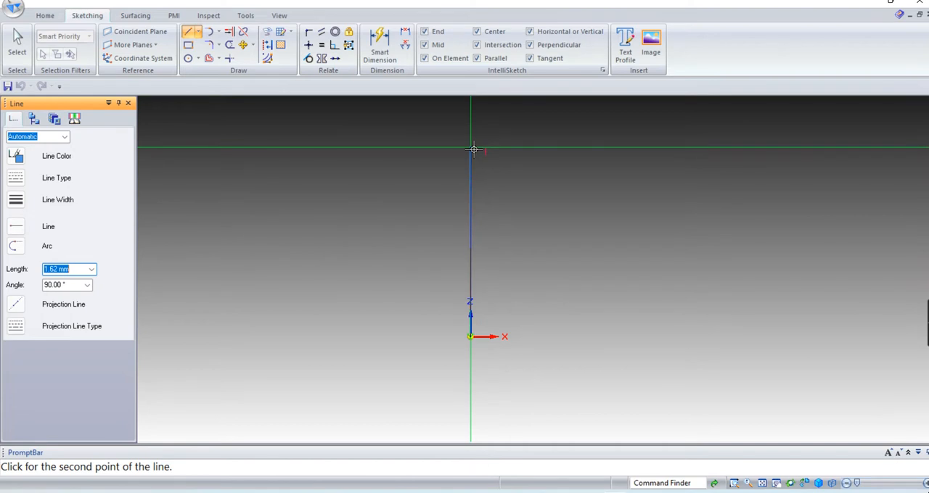
text(135)
key(Tab)
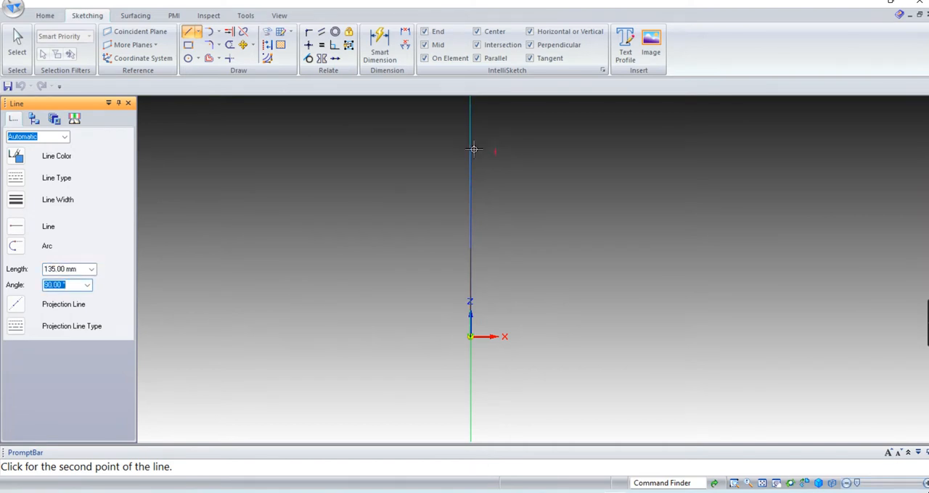
key(Return)
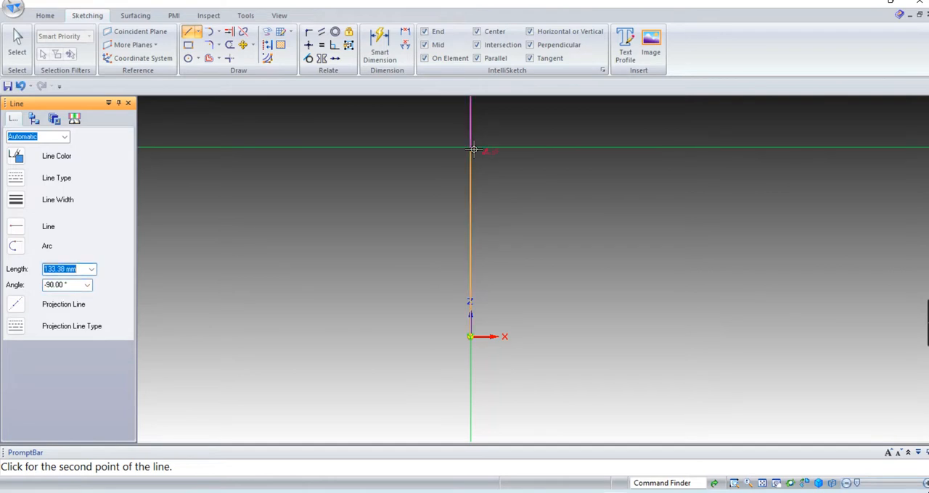
Add a horizontal line 15 mm long (30/2) at 0° from the upper end of the vertical line, checking the worksheet dimensions.
click(762, 484)
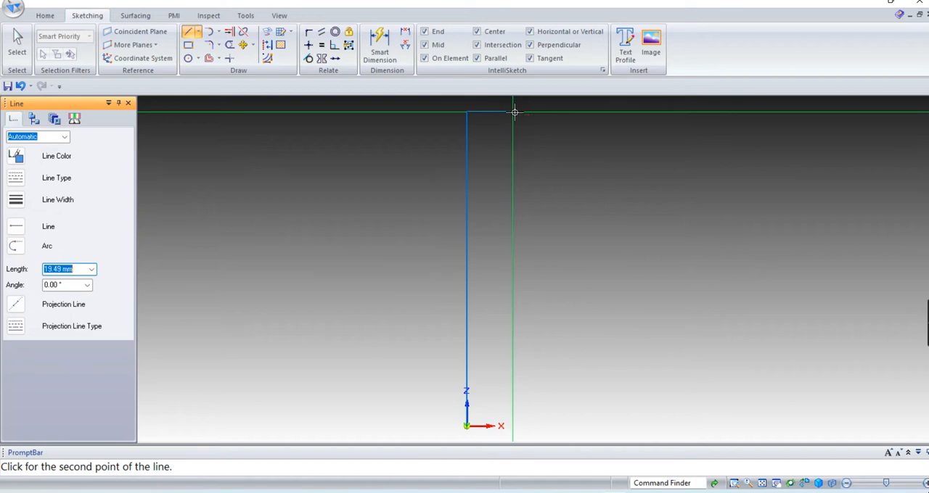
key(alt+Tab)
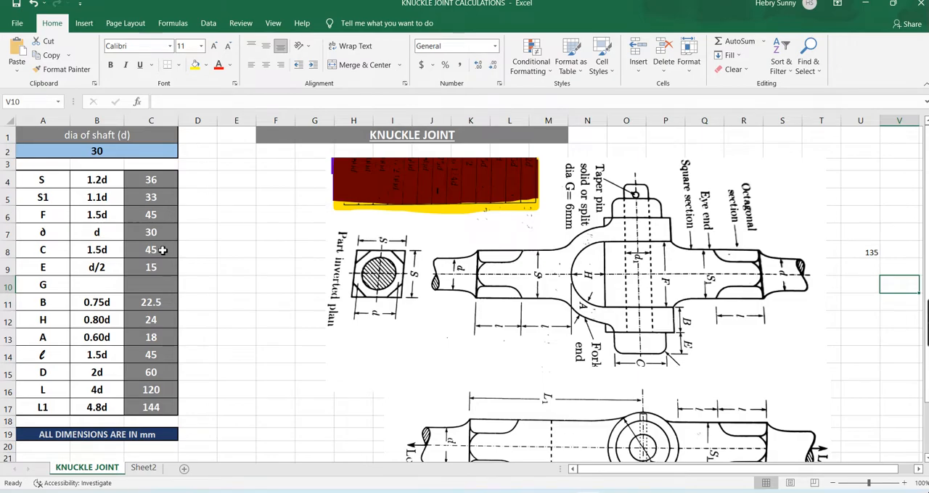
key(alt+Tab)
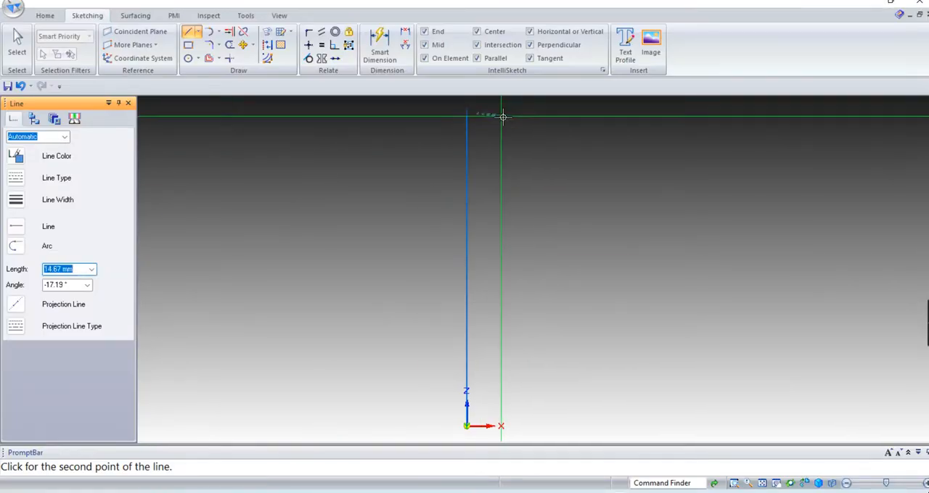
text(30/2)
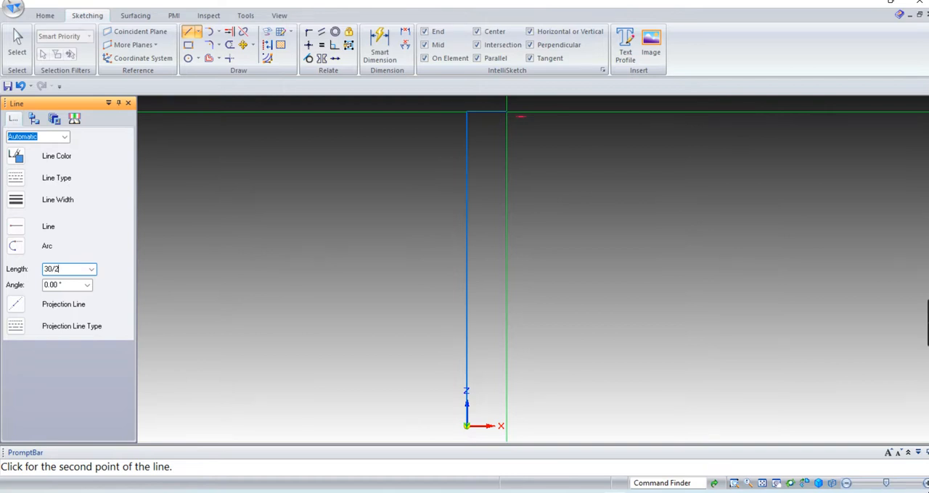
key(Tab)
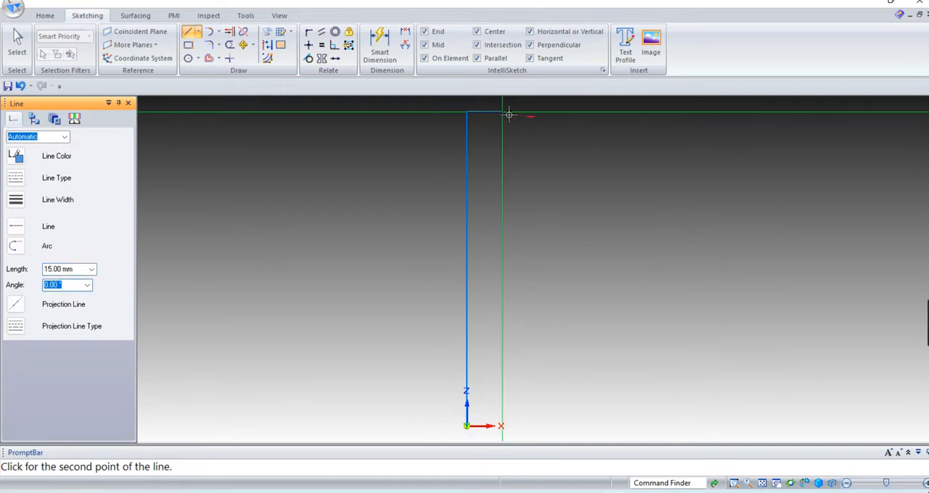
key(Return)
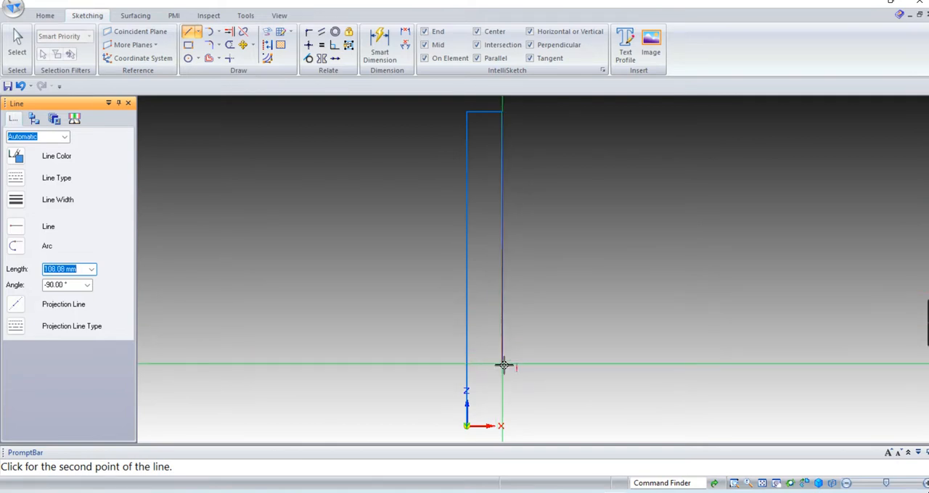
Check dimension E in the worksheet and continue the profile with a 120 mm line straight down (135-15, -90°).
key(alt+Tab)
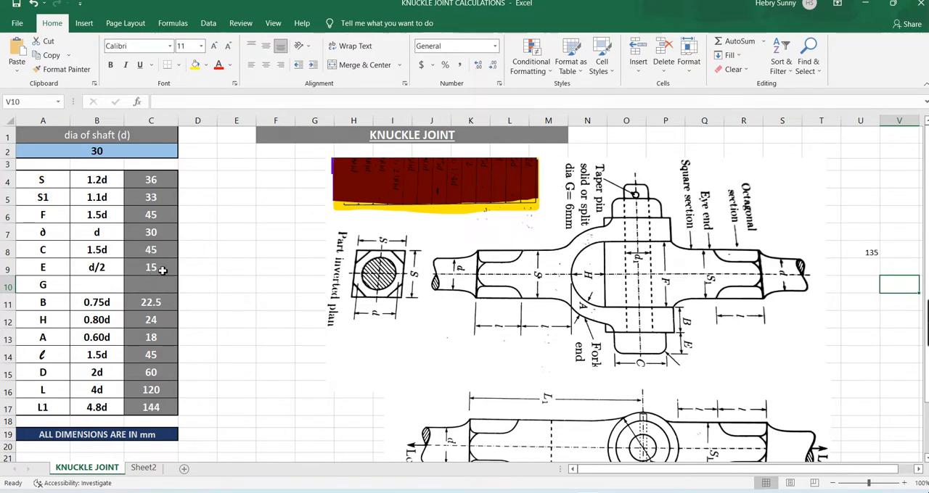
key(alt+Tab)
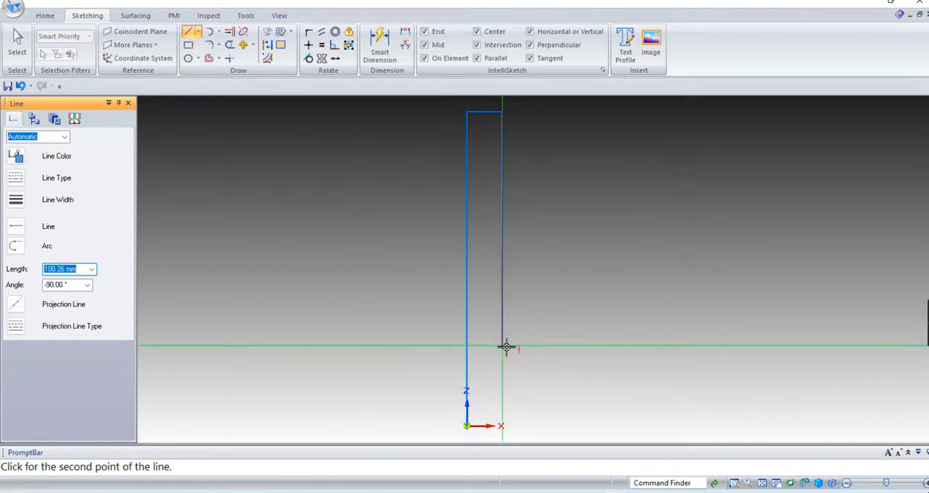
text(135-15)
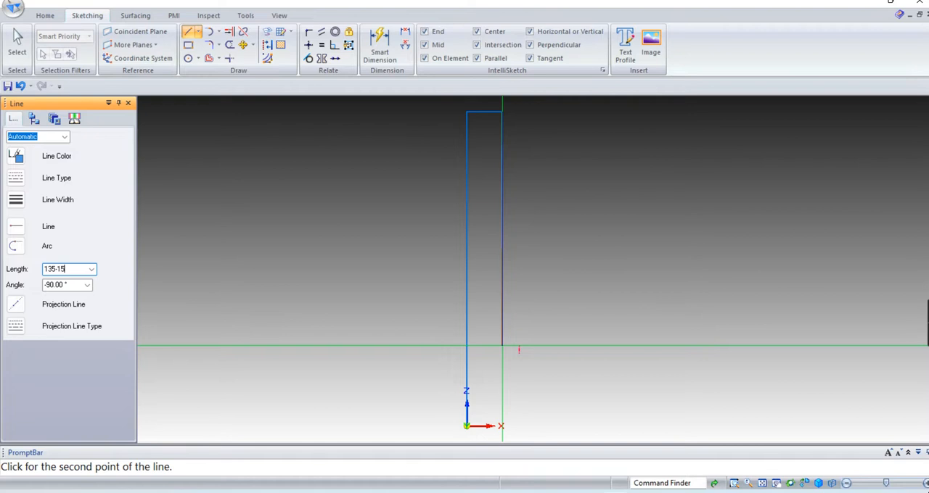
key(Tab)
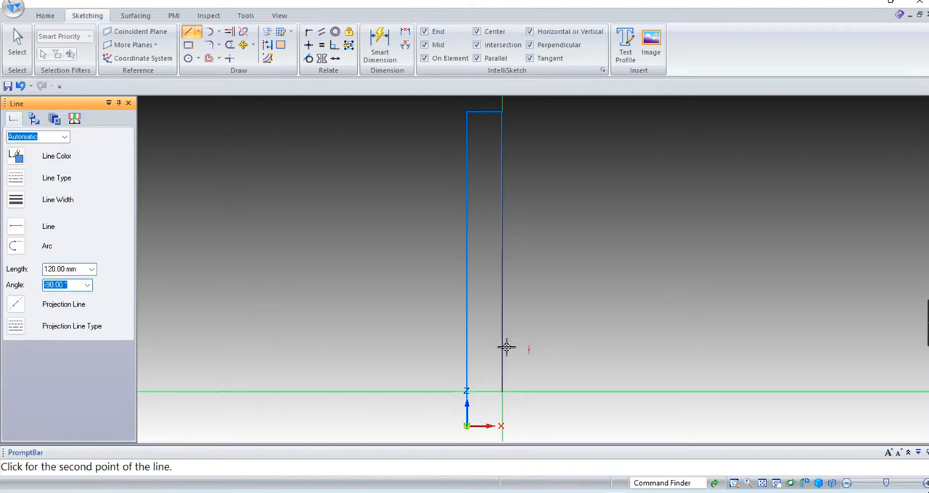
click(506, 348)
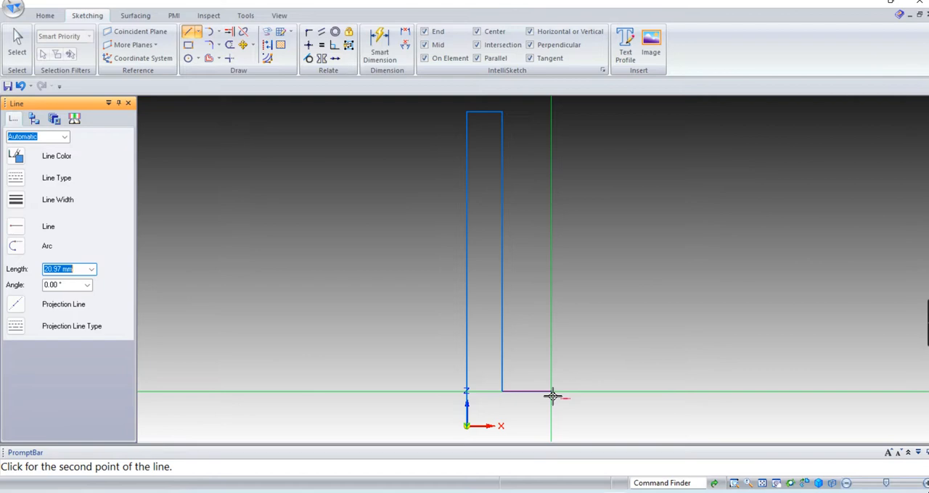
Consult the worksheet drawing, add a 7.5 mm outward horizontal line for the head, and close the profile along the X axis to the origin.
key(alt+Tab)
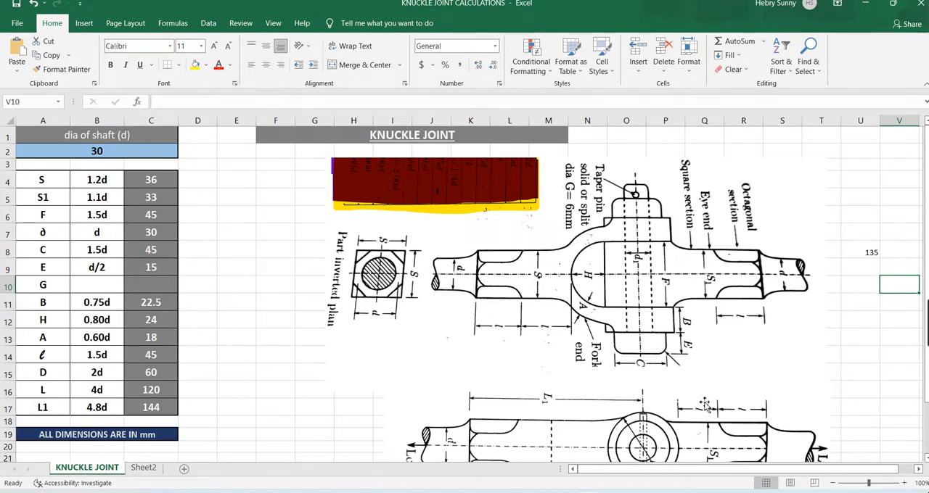
click(632, 436)
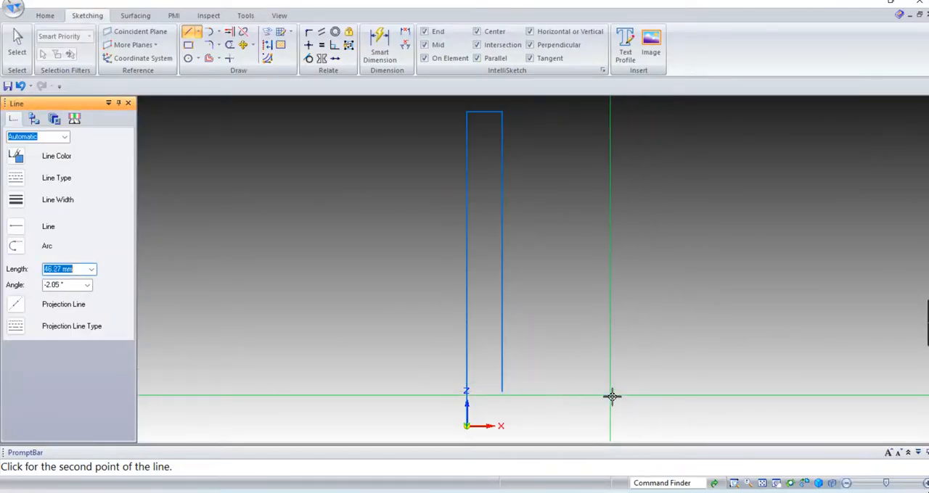
text(2)
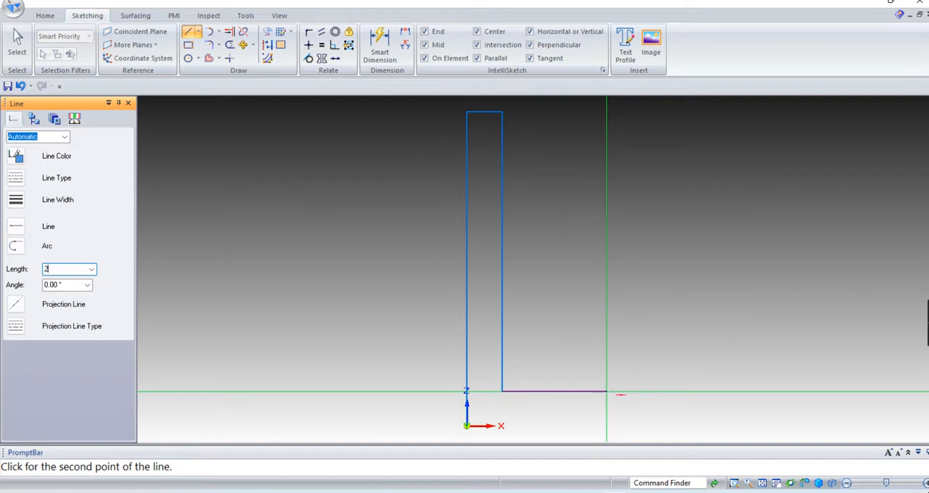
text(2.5-15)
key(Tab)
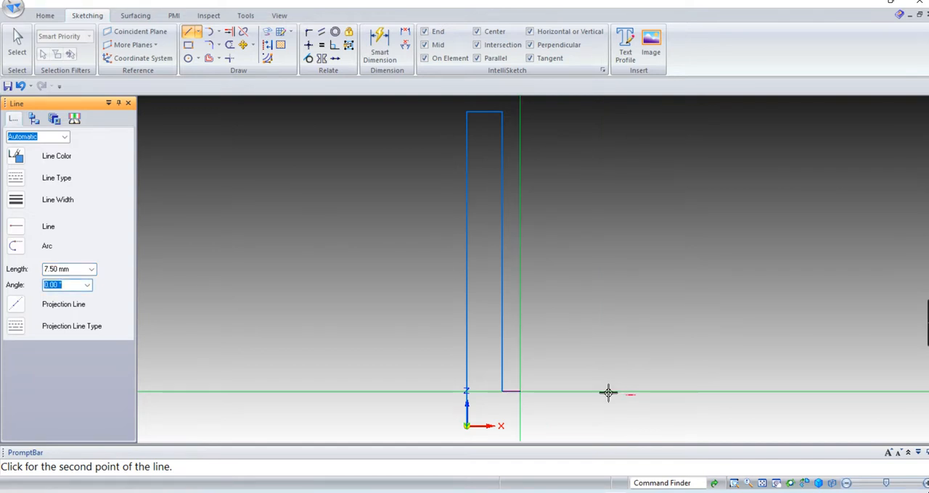
click(608, 393)
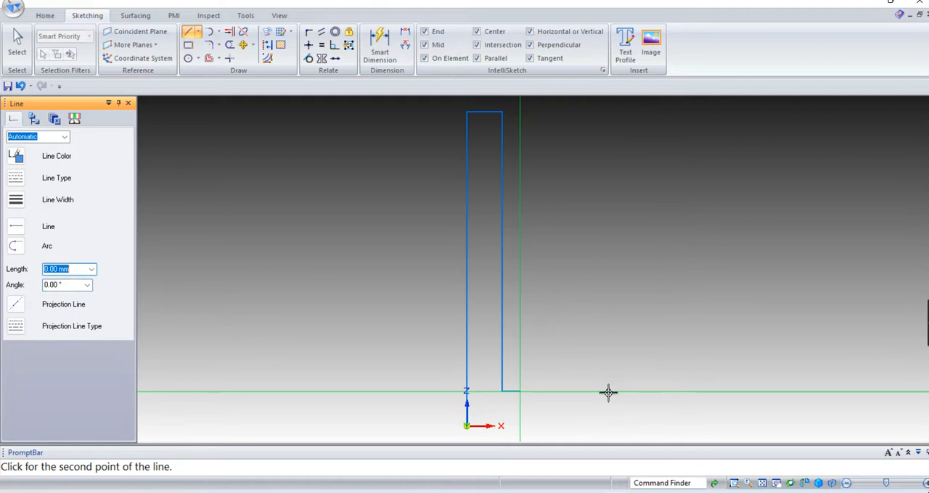
click(521, 426)
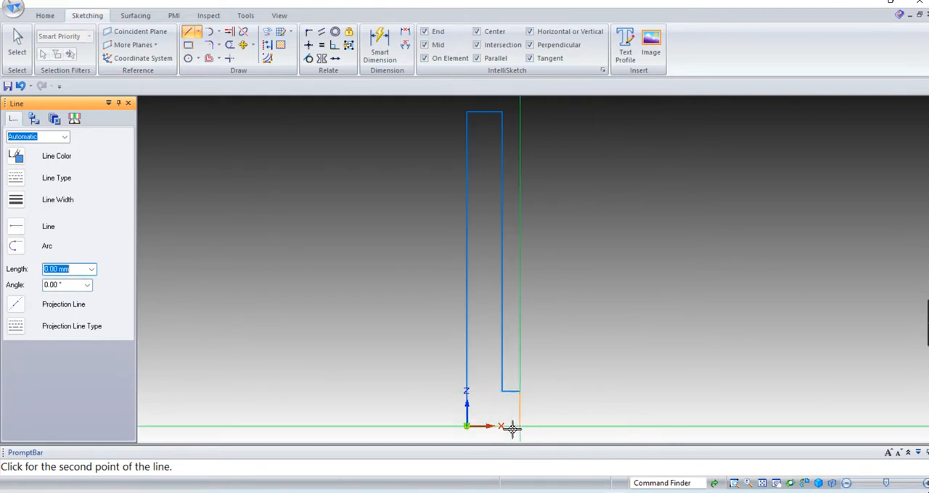
click(469, 428)
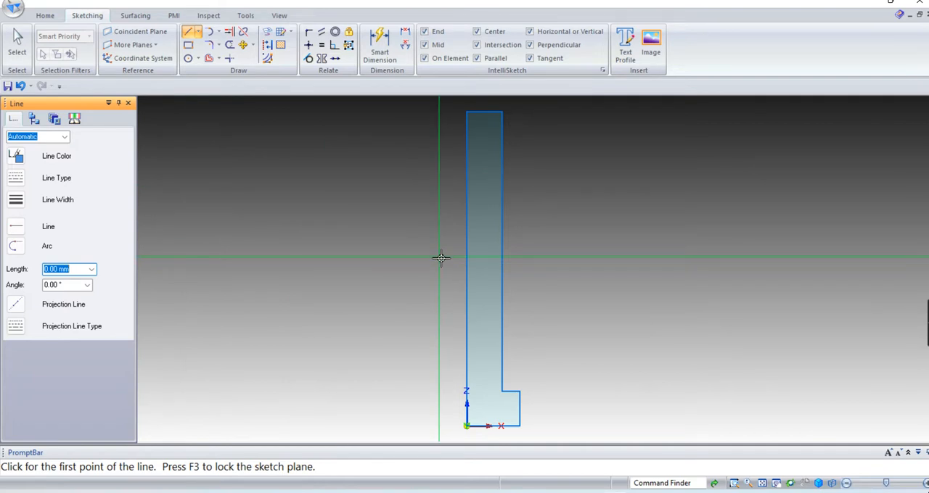
Revolve the closed profile a full turn about its 135 mm vertical line and inspect the solid pin in isometric view.
key(ctrl+i)
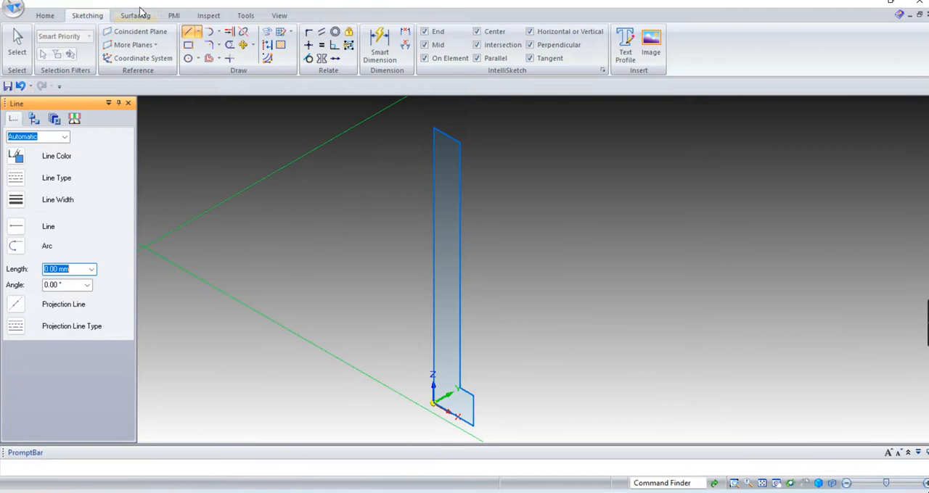
click(45, 15)
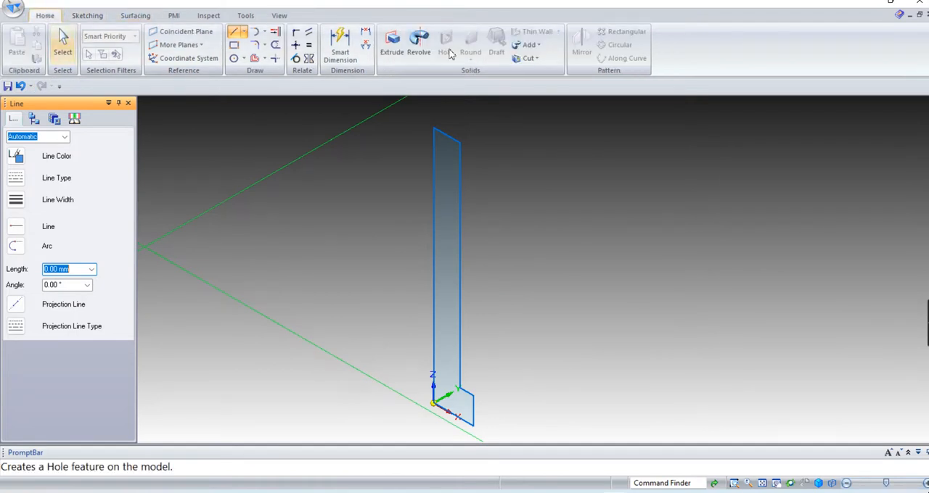
click(418, 45)
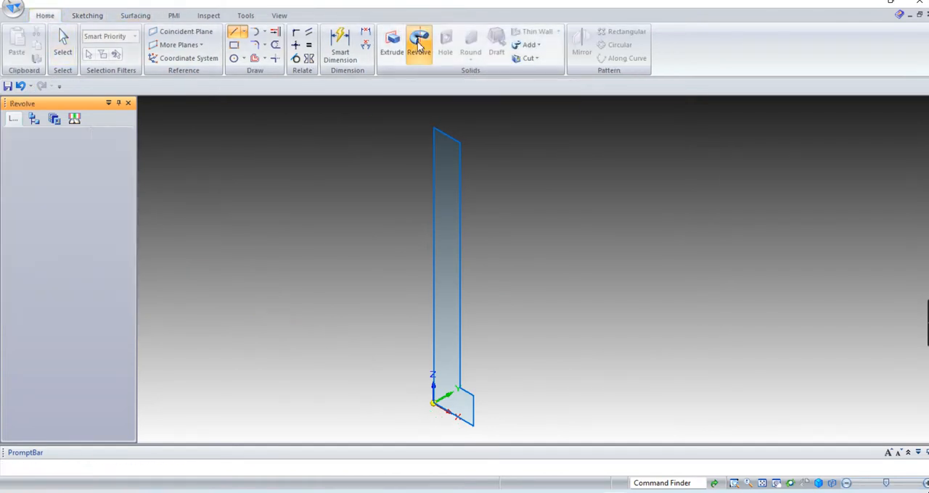
click(432, 196)
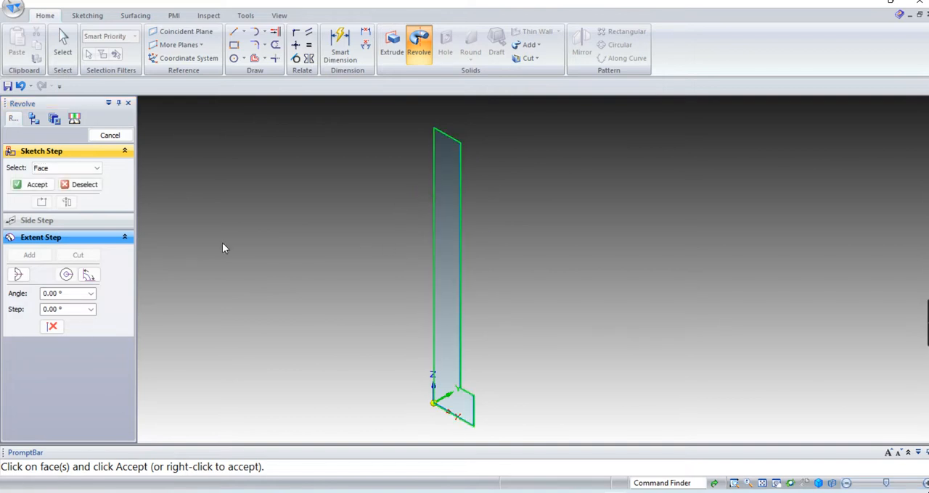
click(38, 185)
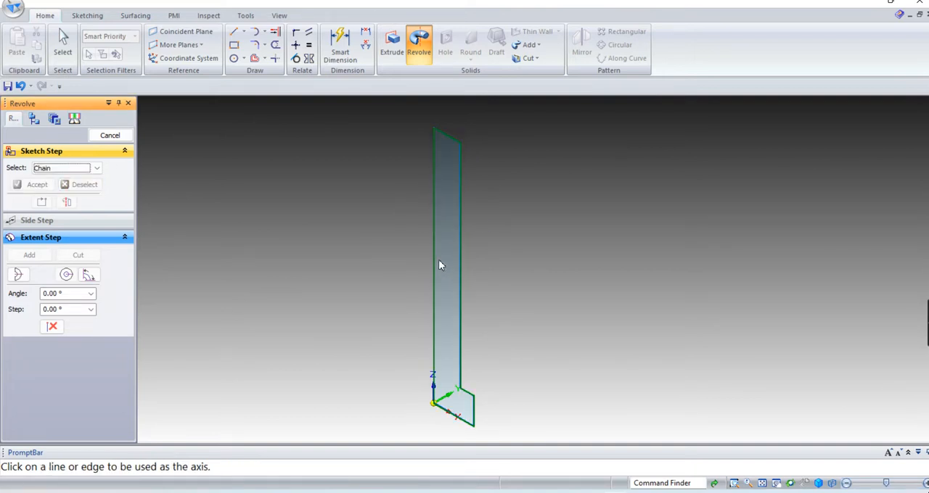
click(433, 240)
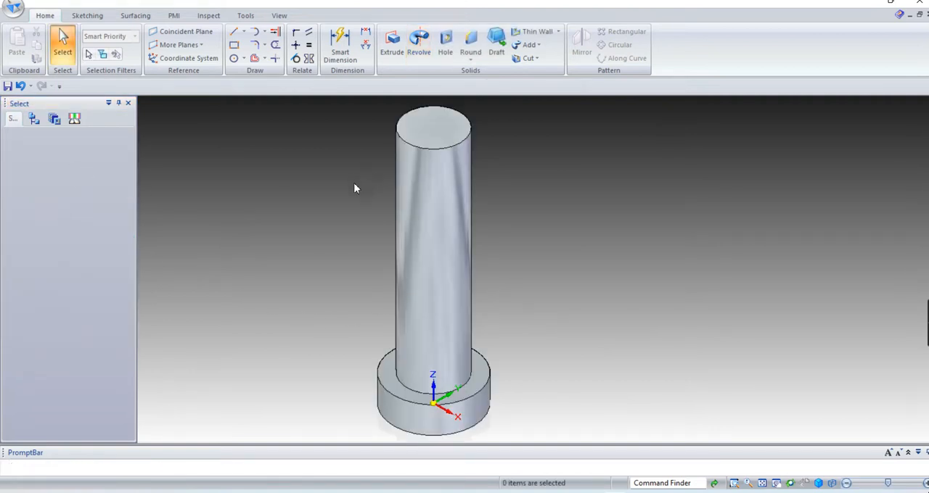
middle_drag(539, 238, 586, 267)
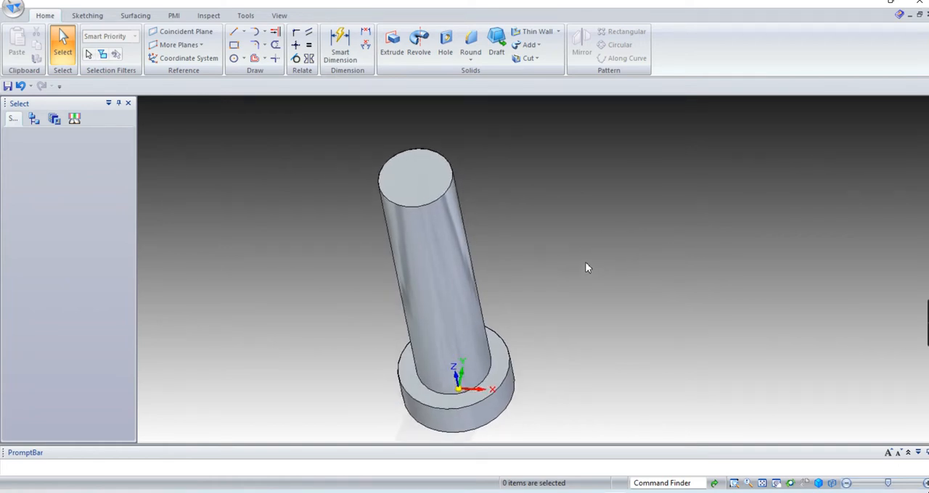
key(ctrl+i)
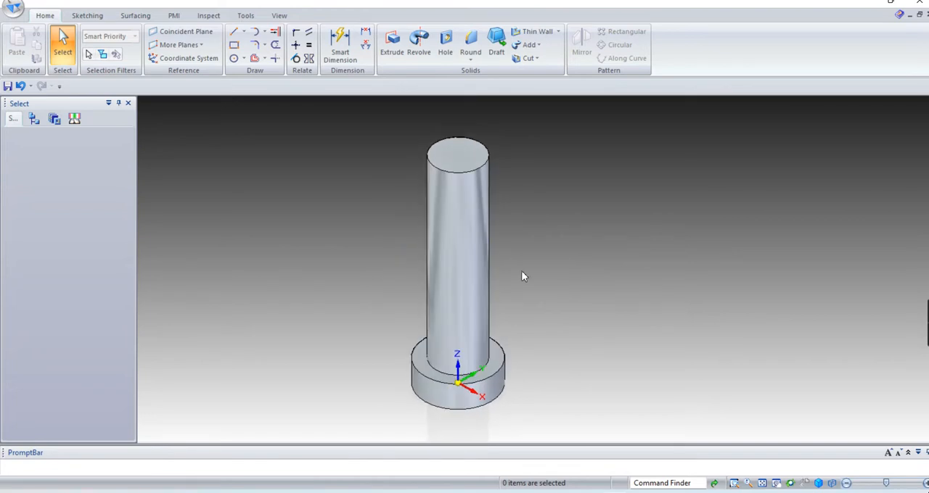
List the base reference planes in the feature tree, select the Front (xz) plane and view it head-on.
click(37, 120)
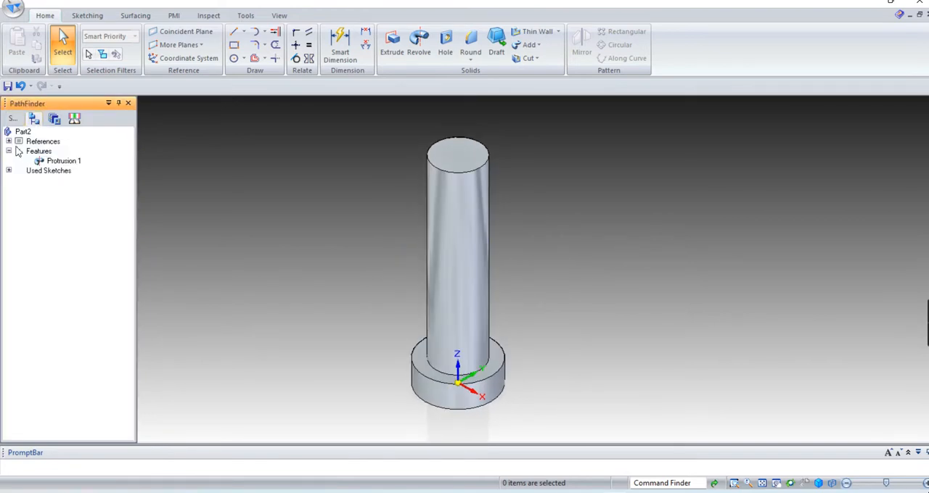
click(9, 141)
click(18, 161)
click(17, 151)
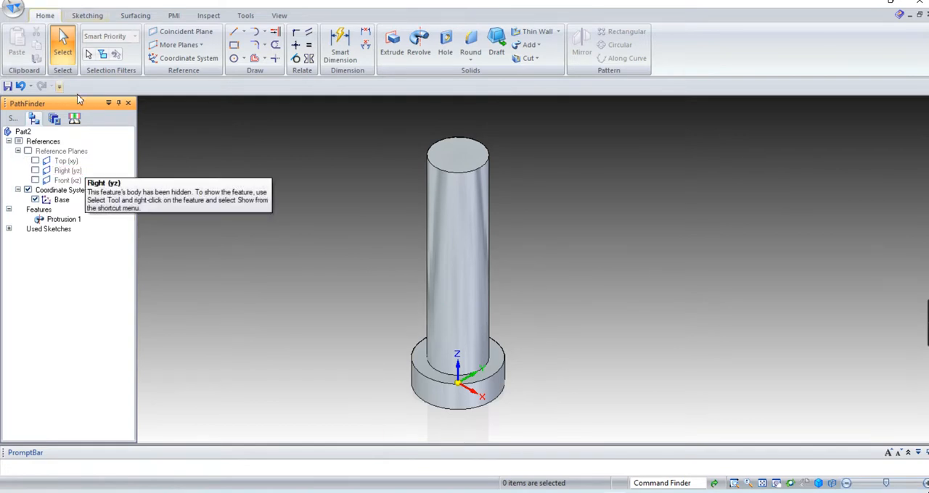
click(90, 18)
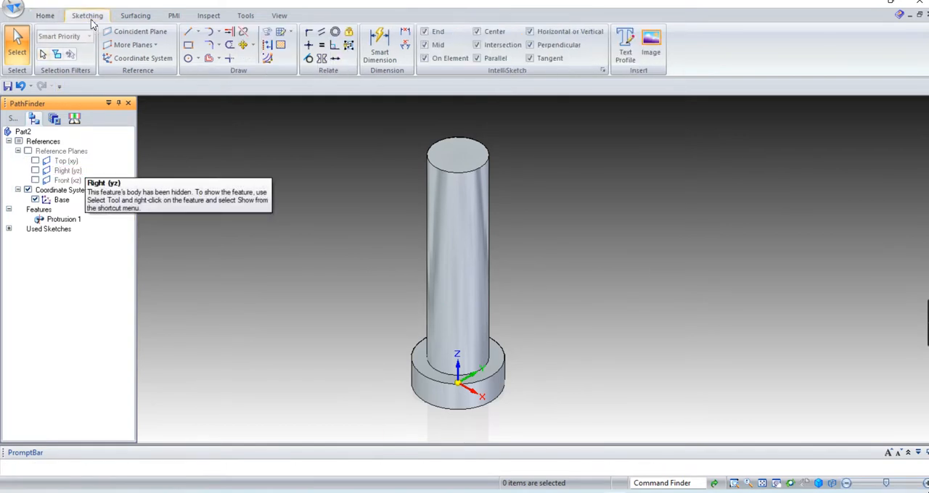
click(66, 181)
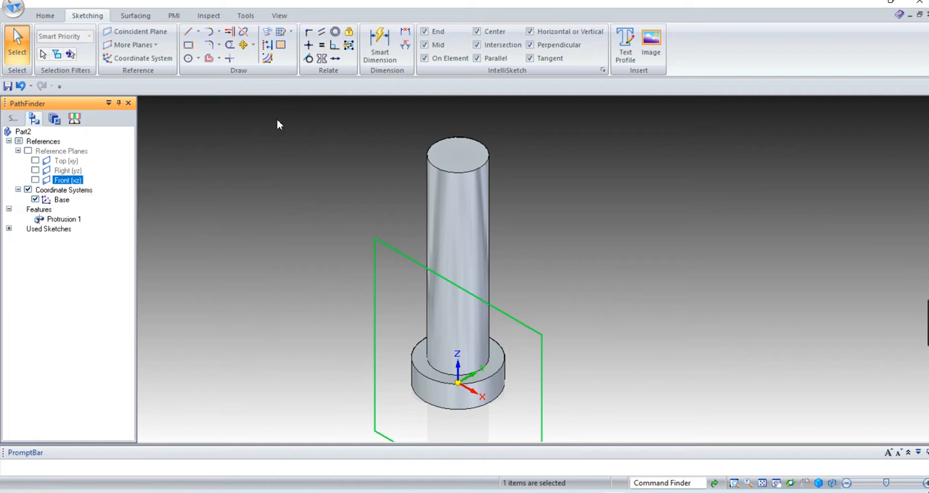
key(ctrl+h)
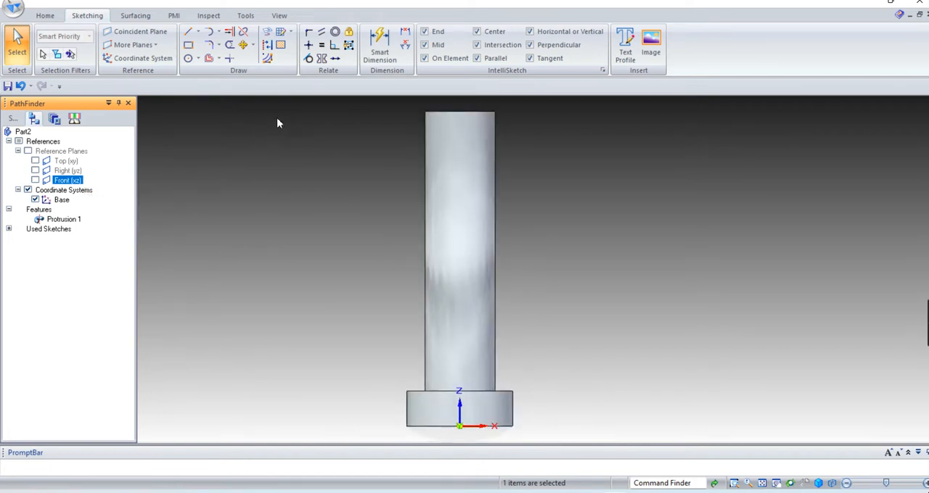
click(187, 35)
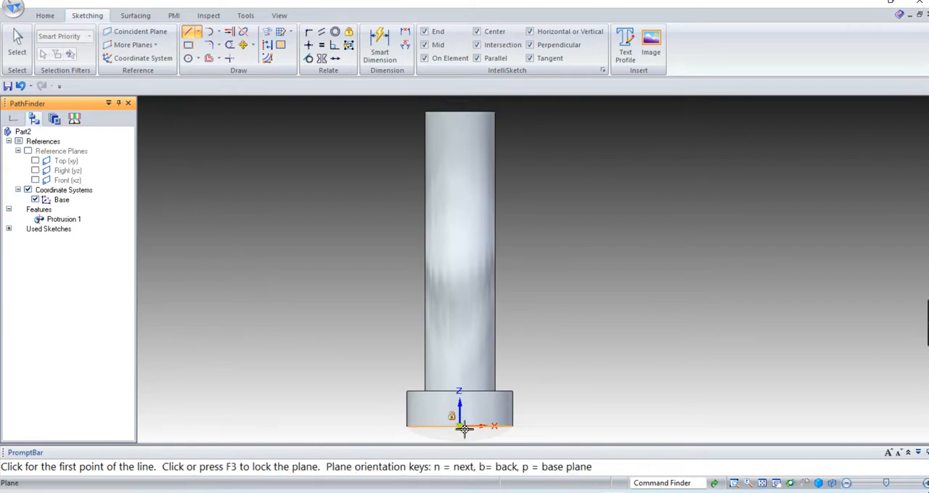
click(462, 428)
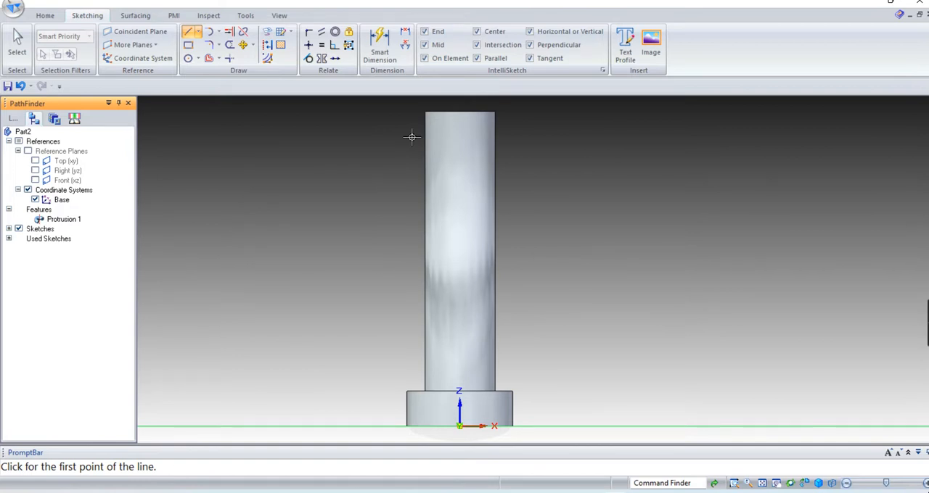
key(ctrl+i)
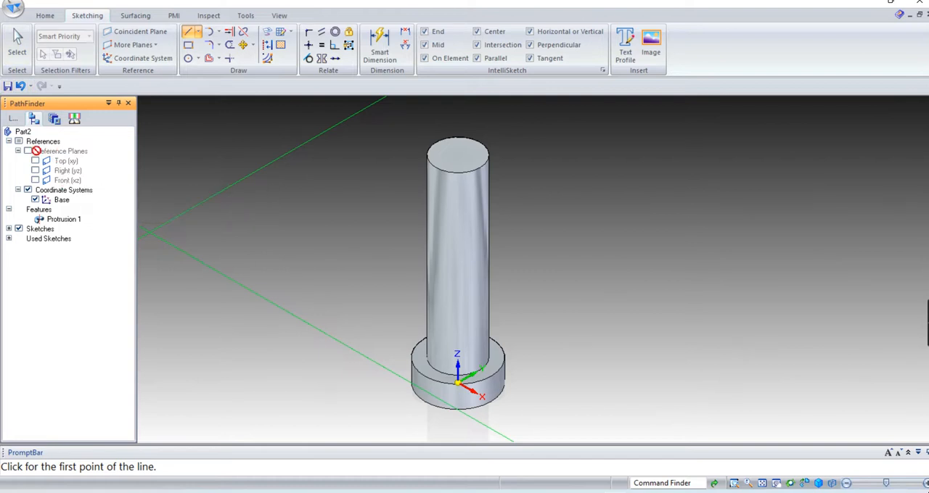
click(13, 118)
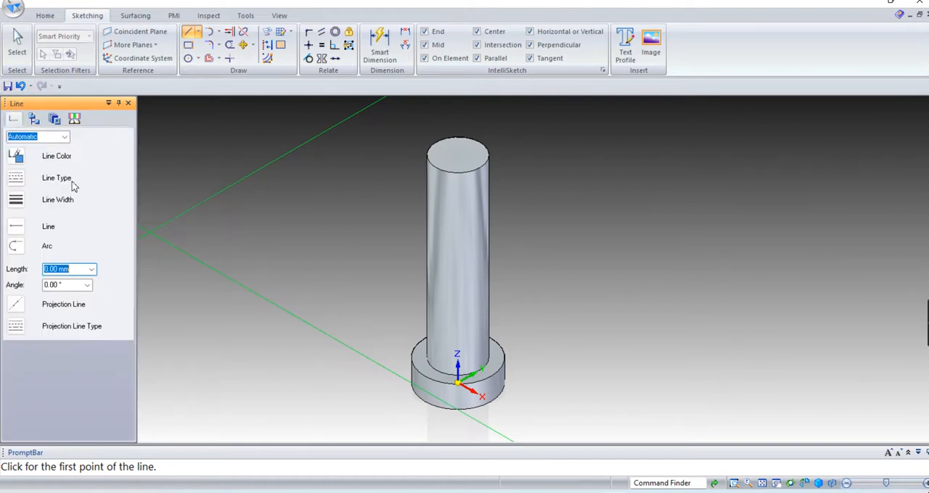
key(Escape)
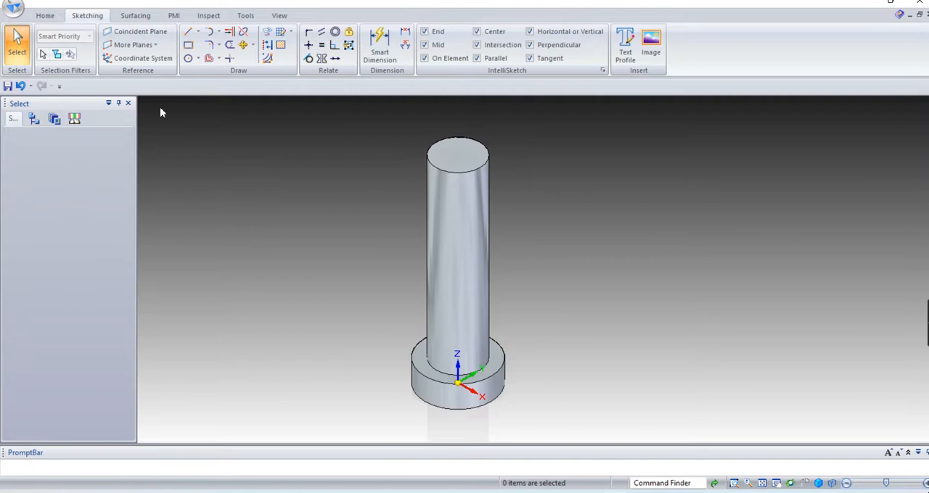
Lock a new line sketch to the Front (xz) plane and start a line at the midpoint of the pin's upper edge.
click(195, 34)
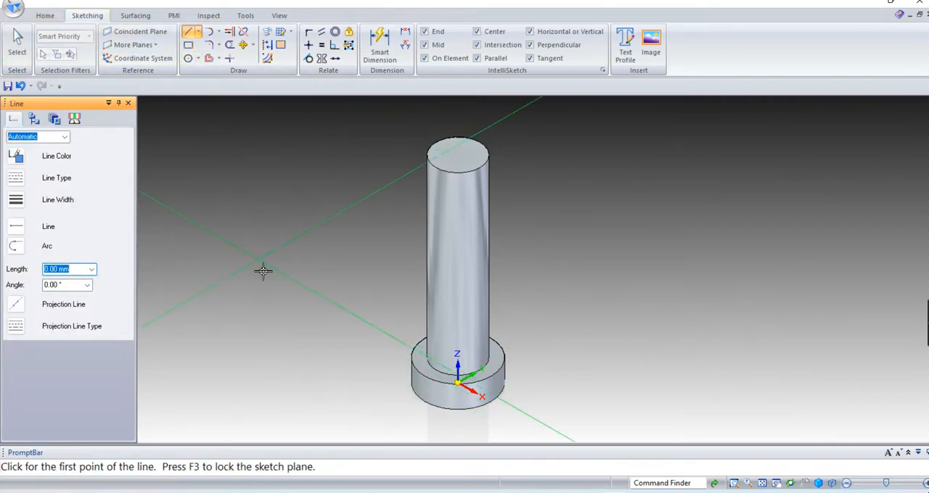
click(35, 119)
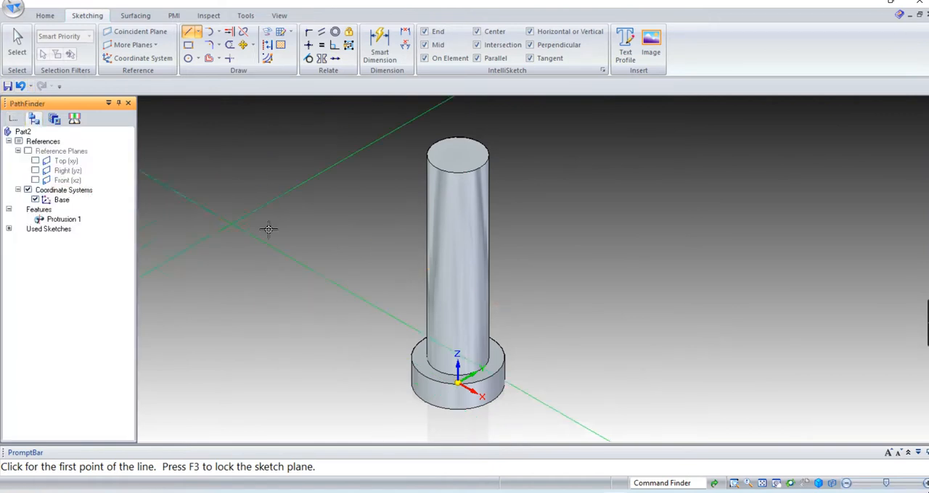
key(F3)
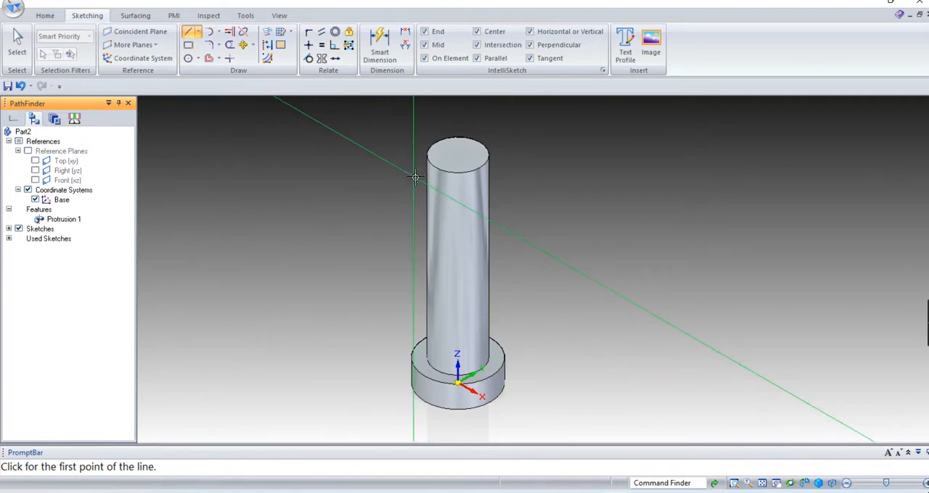
key(ctrl+h)
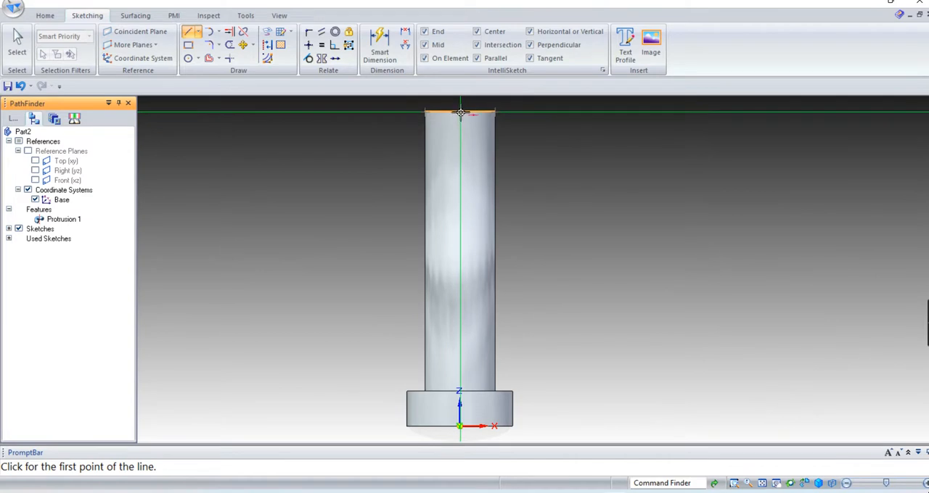
click(461, 112)
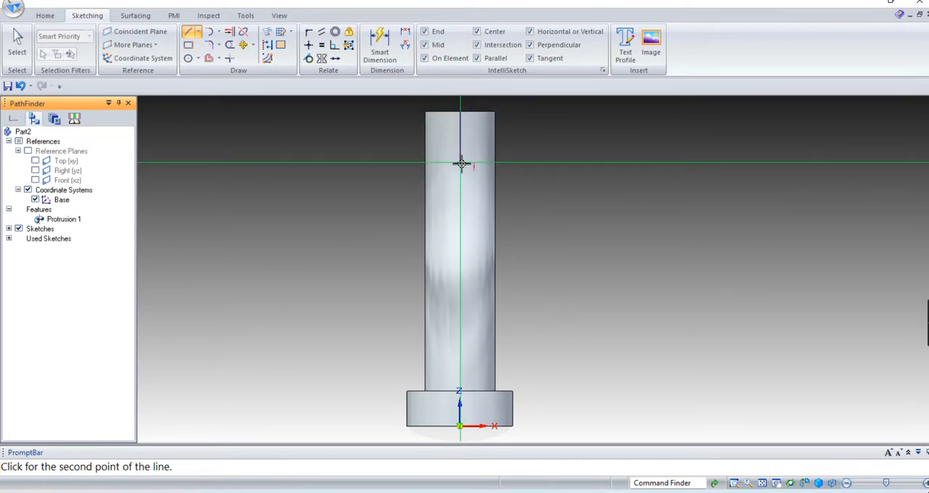
key(ctrl+i)
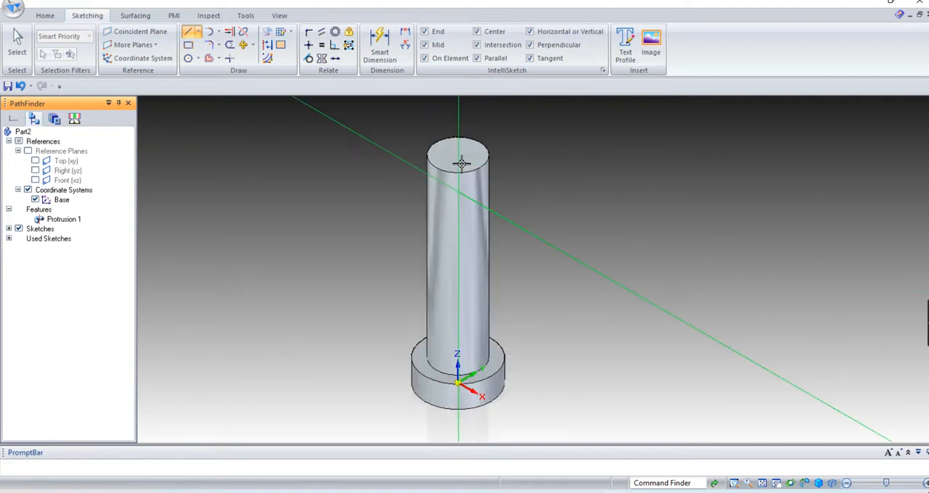
key(ctrl+h)
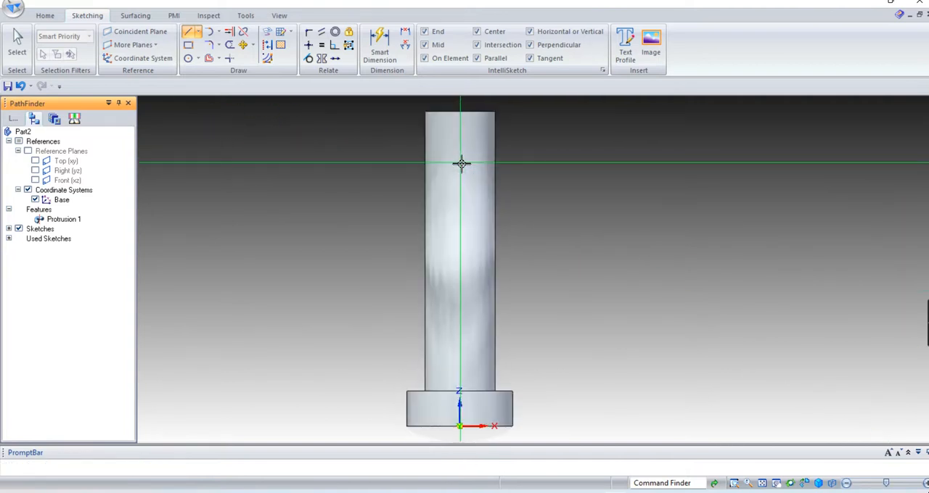
Check the taper pin hole in the Excel drawing, and in Solid Edge finish a short vertical line straight down (-90°) from the upper edge's midpoint.
key(alt+Tab)
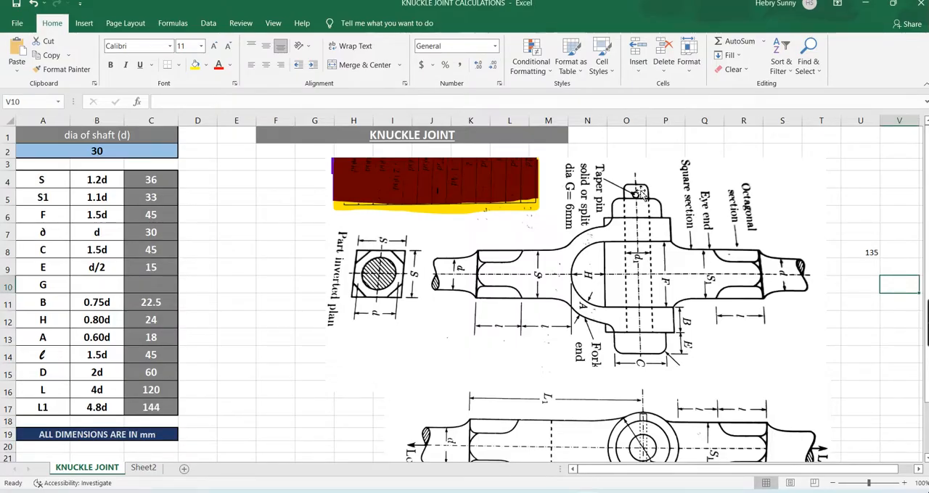
click(904, 483)
click(905, 483)
click(904, 483)
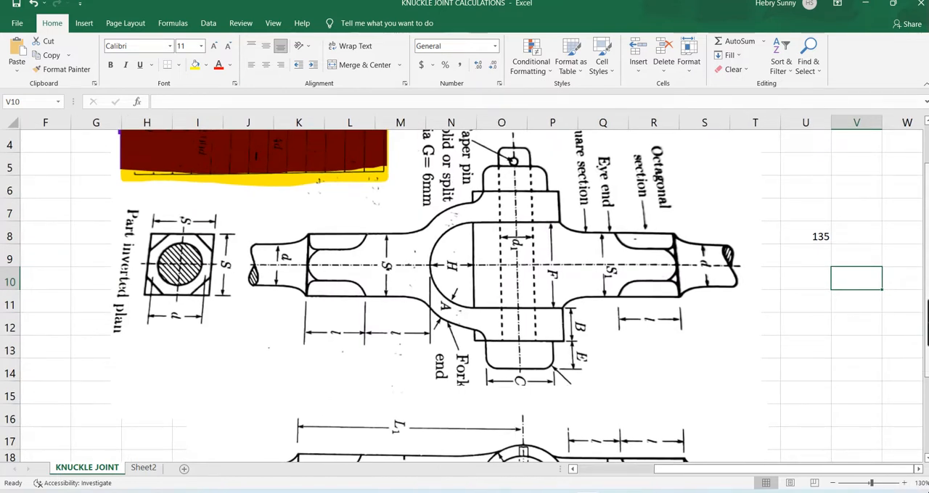
scroll(557, 223, up, 1)
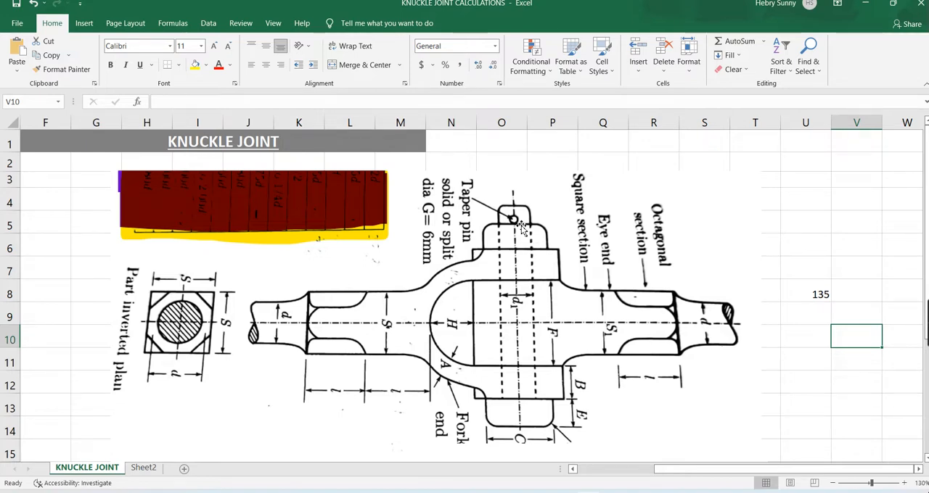
key(alt+Tab)
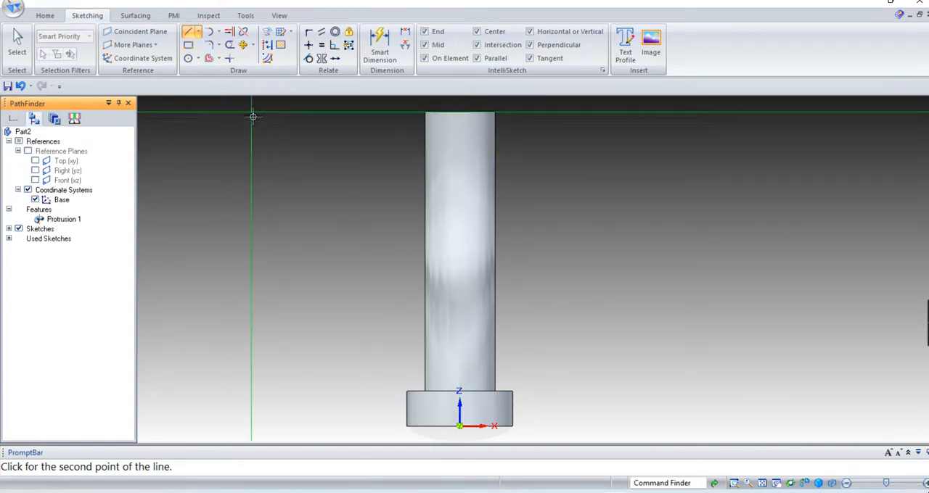
click(13, 118)
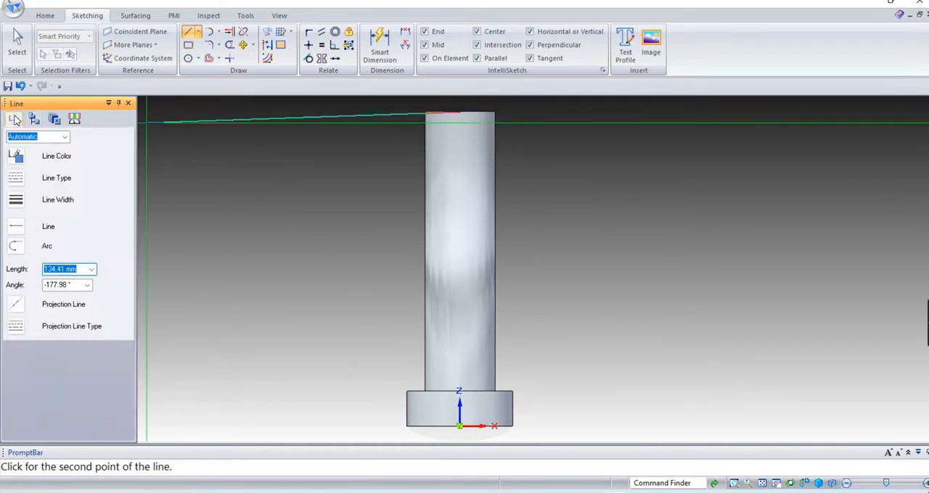
click(461, 166)
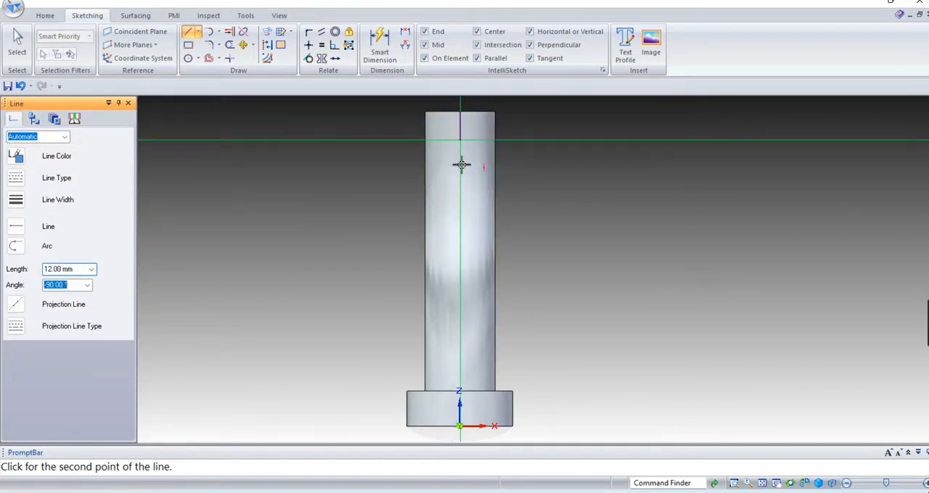
right_click(537, 150)
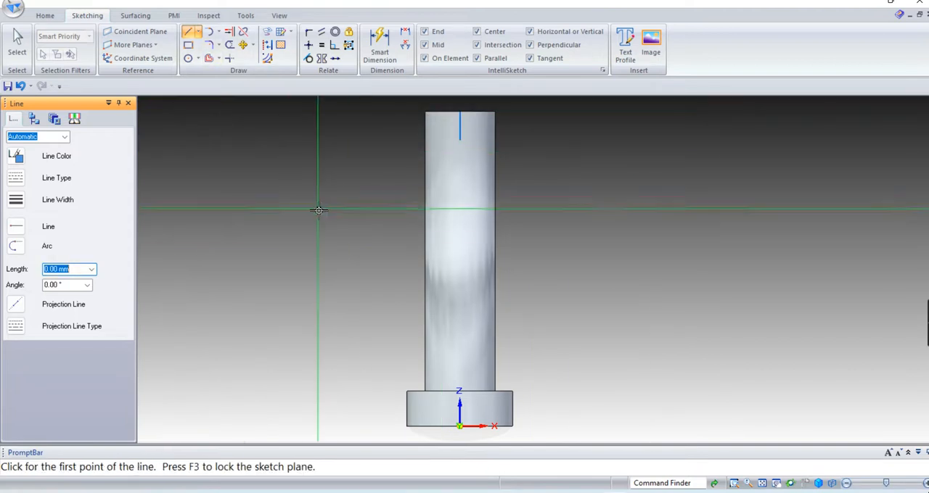
Start a second line beside the pin near its upper end and look up dimension D in the Excel worksheet.
click(280, 164)
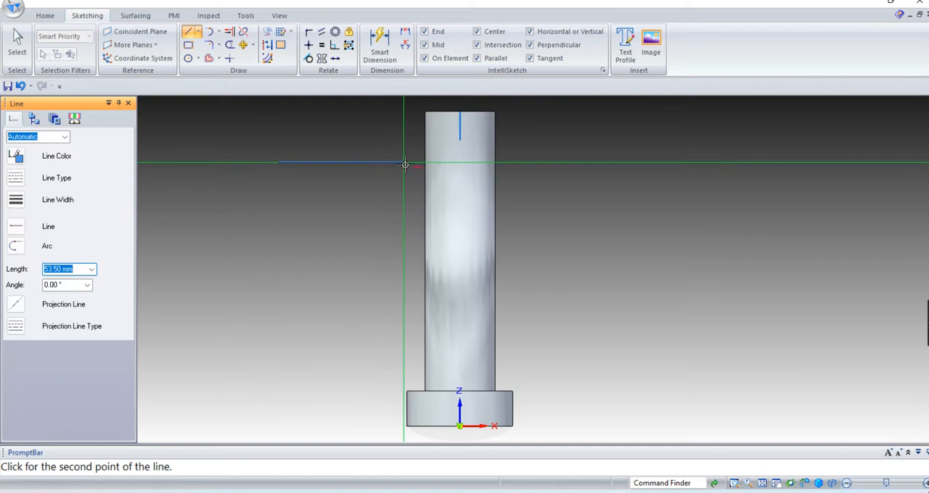
key(alt+Tab)
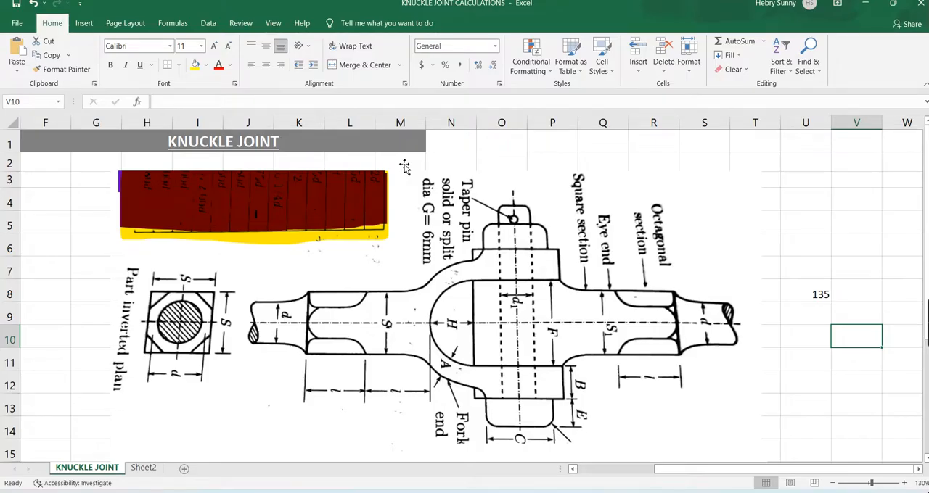
scroll(697, 359, down, 4)
scroll(610, 352, up, 1)
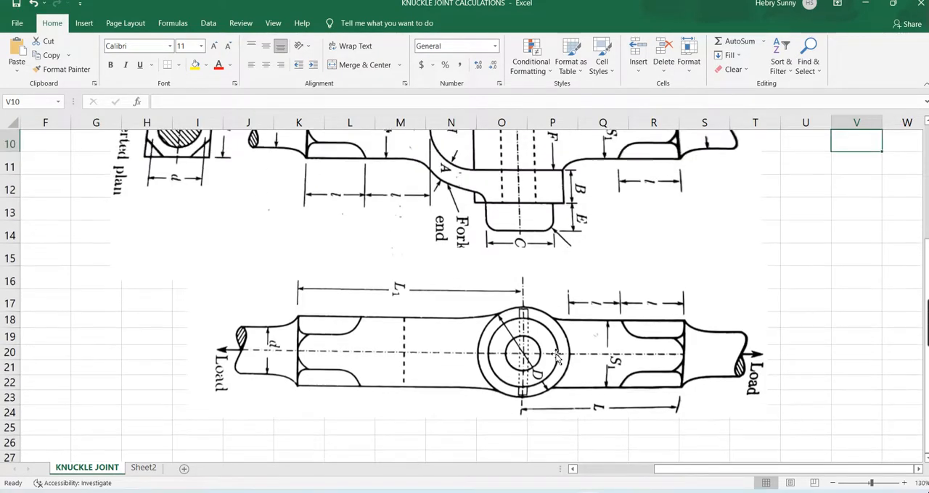
scroll(500, 312, up, 3)
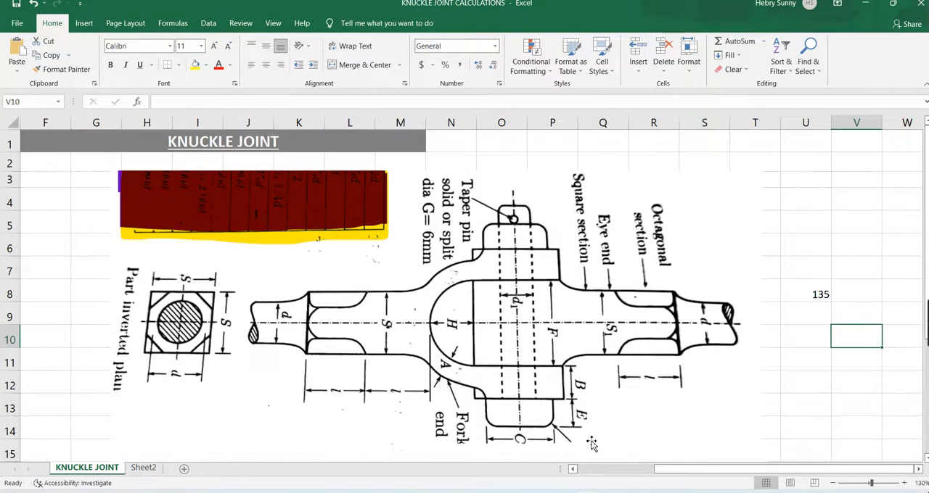
drag(677, 472, 591, 471)
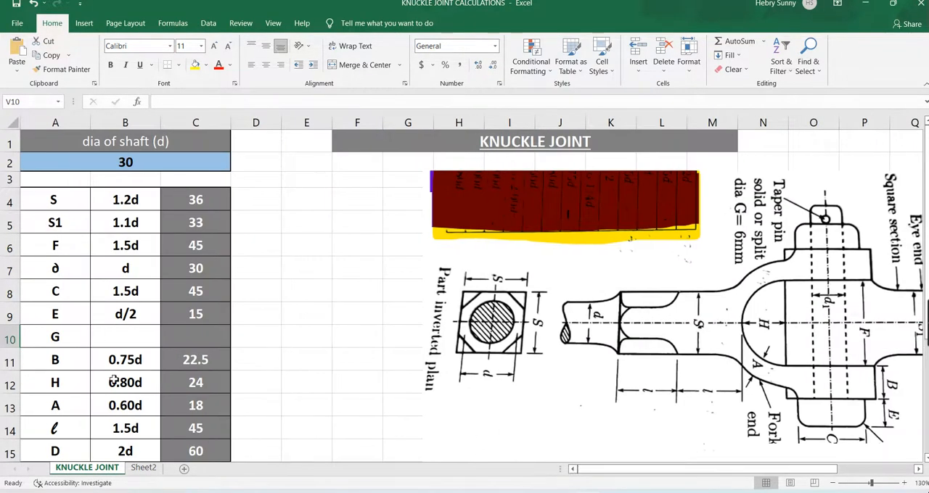
scroll(176, 439, down, 1)
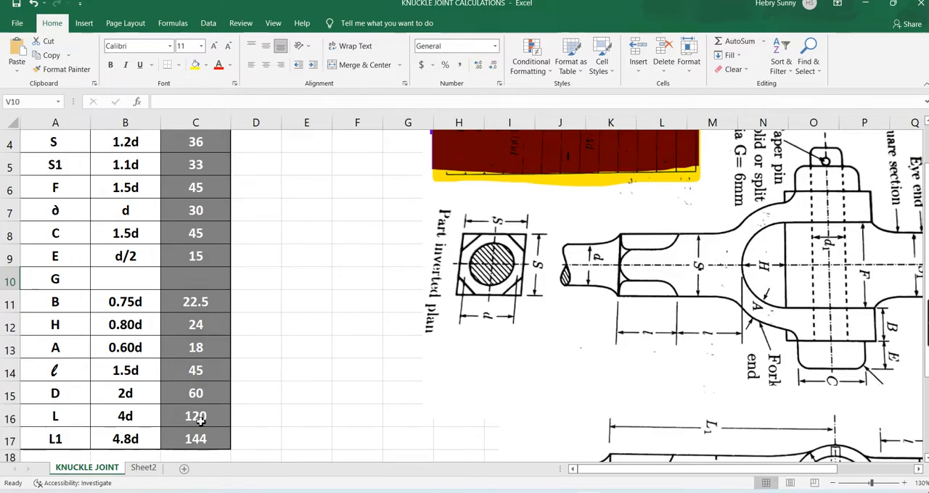
key(alt+Tab)
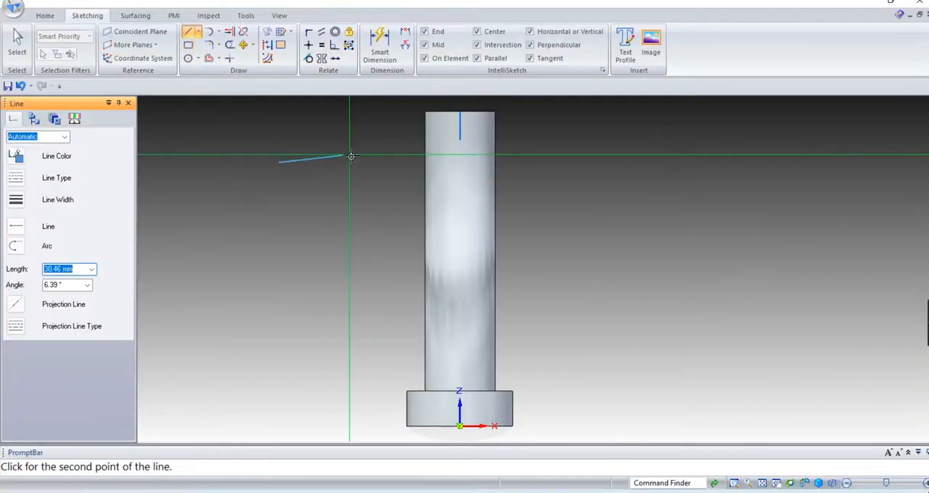
Complete the line beside the pin as a horizontal 60 mm segment at 0° and inspect the sketch from a tilted view.
text(60)
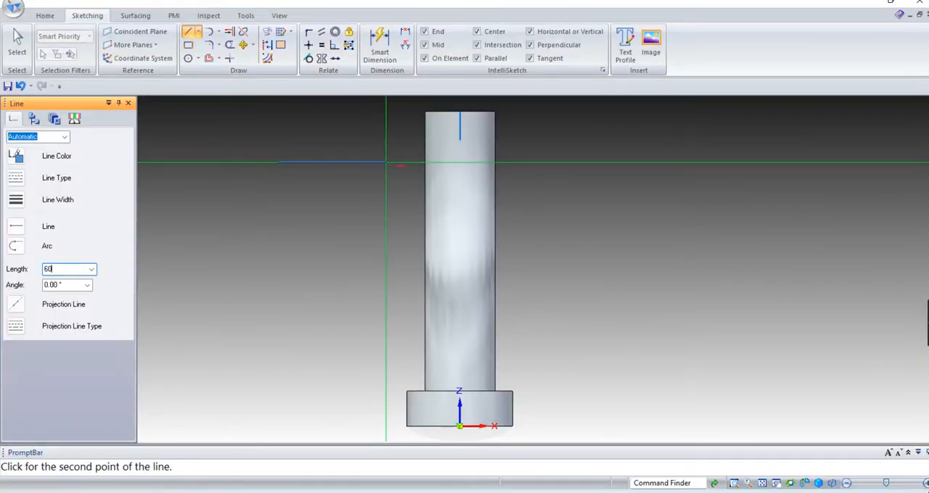
key(Return)
key(Return)
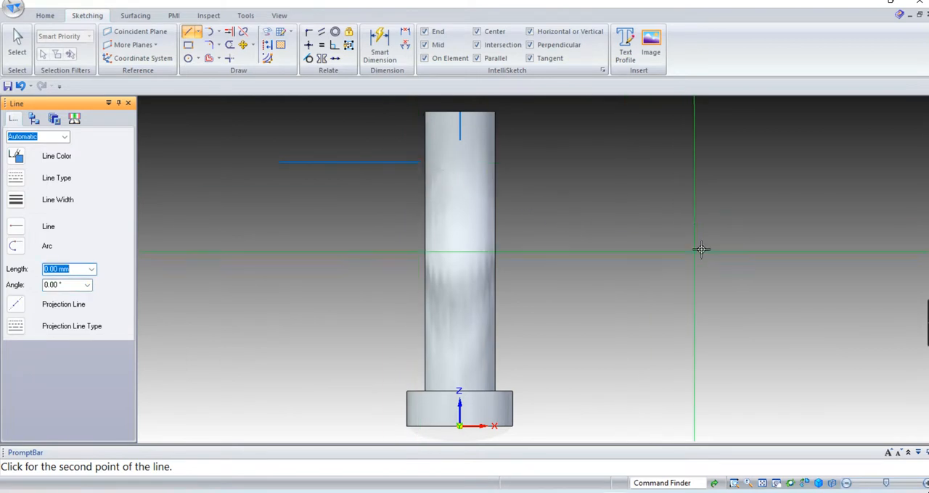
key(Escape)
scroll(341, 141, up, 2)
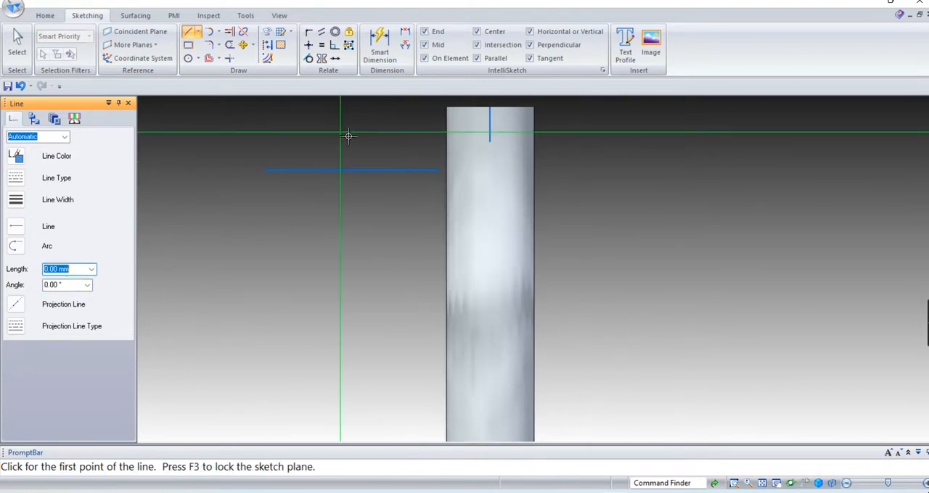
middle_drag(362, 147, 369, 168)
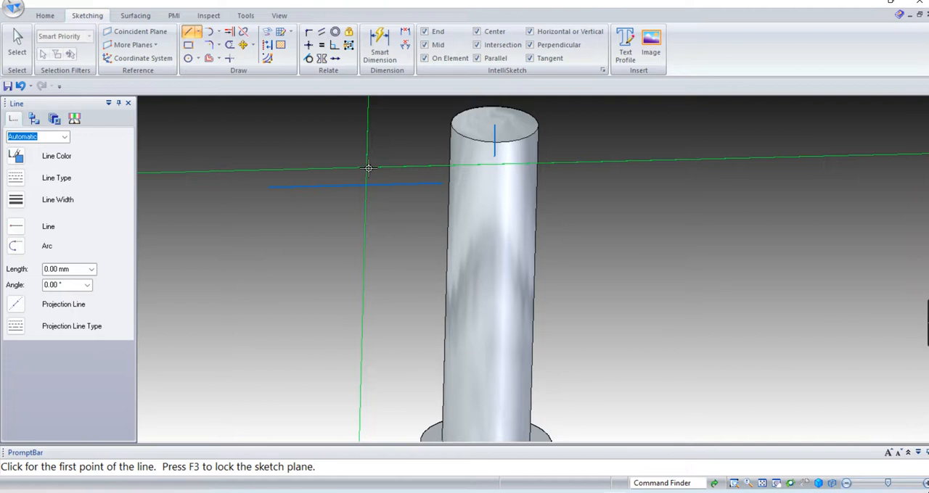
Move the 60 mm horizontal line by its midpoint onto the short vertical line's lower end, and delete that vertical line.
key(ctrl+f)
scroll(423, 134, up, 2)
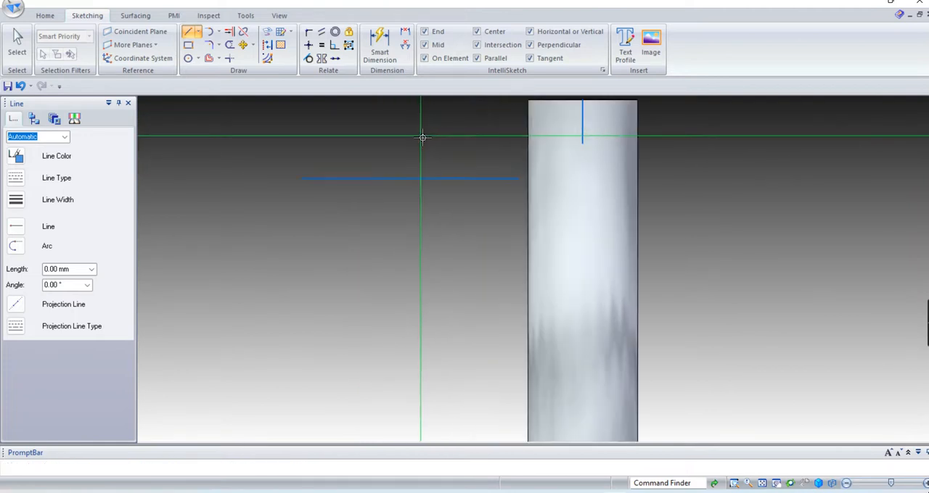
click(243, 46)
drag(265, 153, 527, 225)
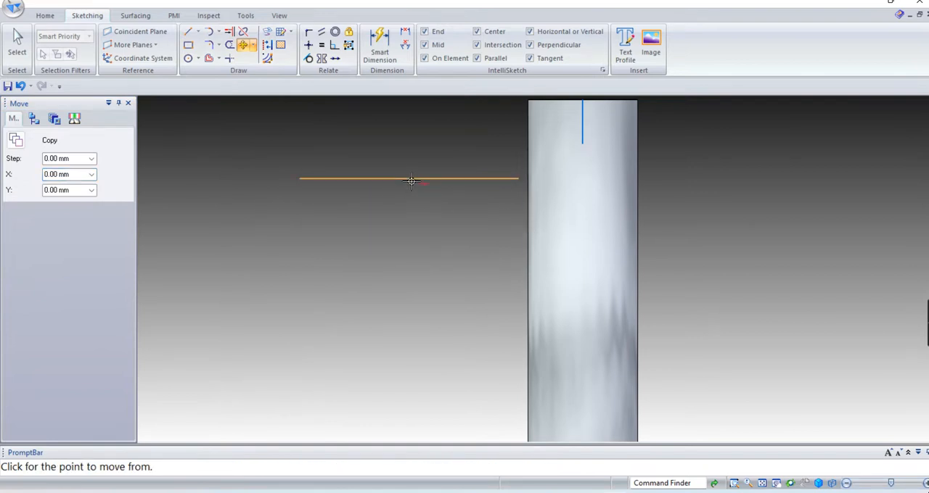
click(411, 180)
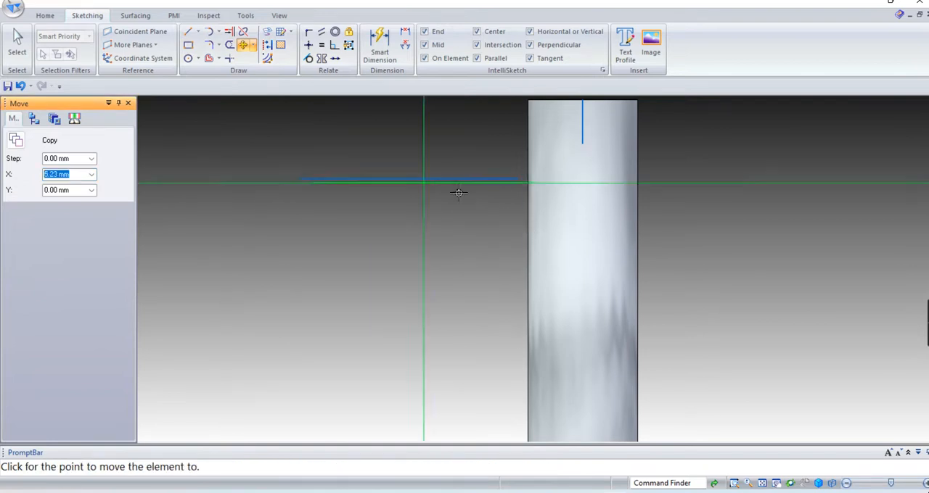
click(584, 147)
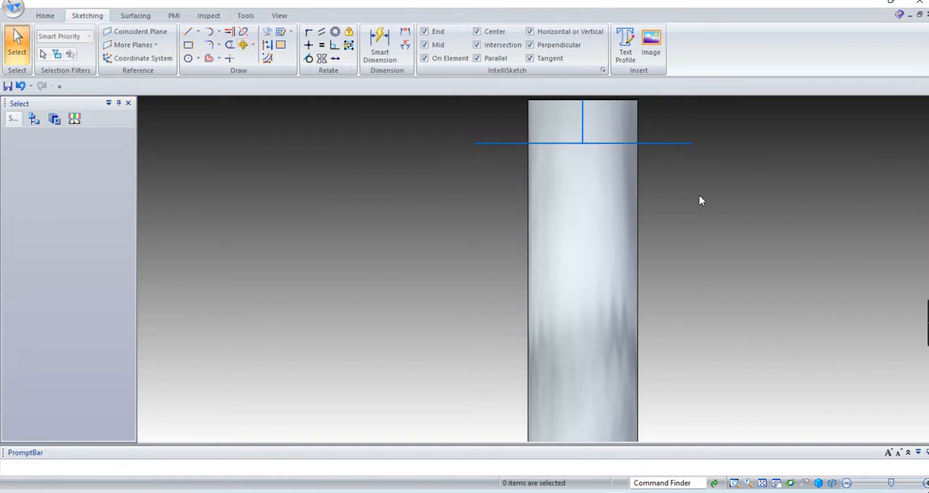
click(585, 122)
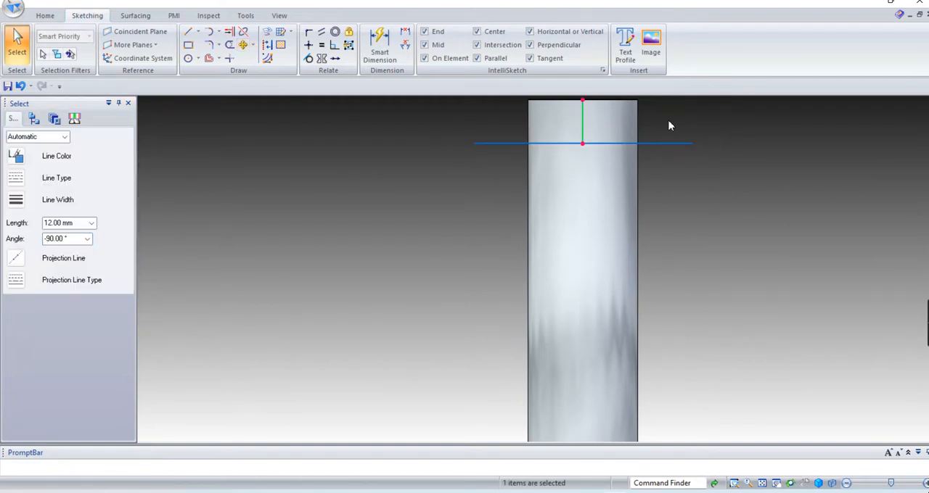
key(Delete)
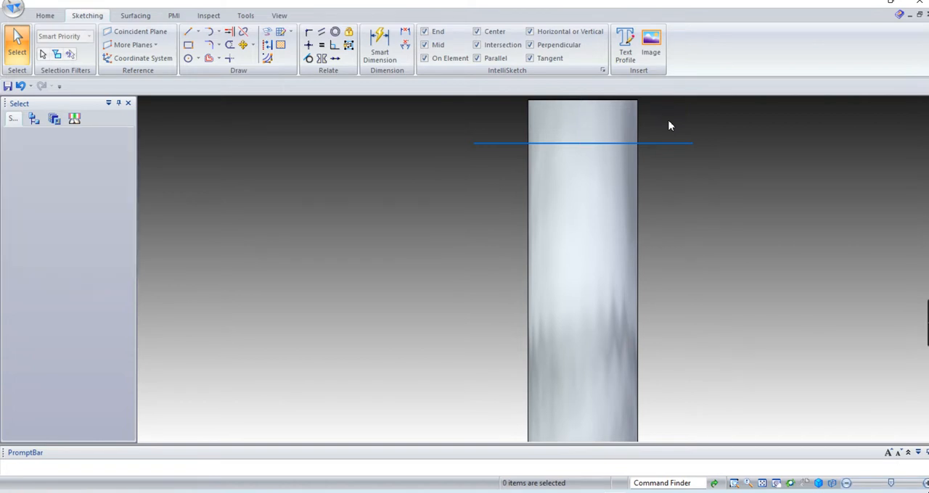
Draw a 3 mm vertical line upward at 90° from the right end of the horizontal line.
click(188, 33)
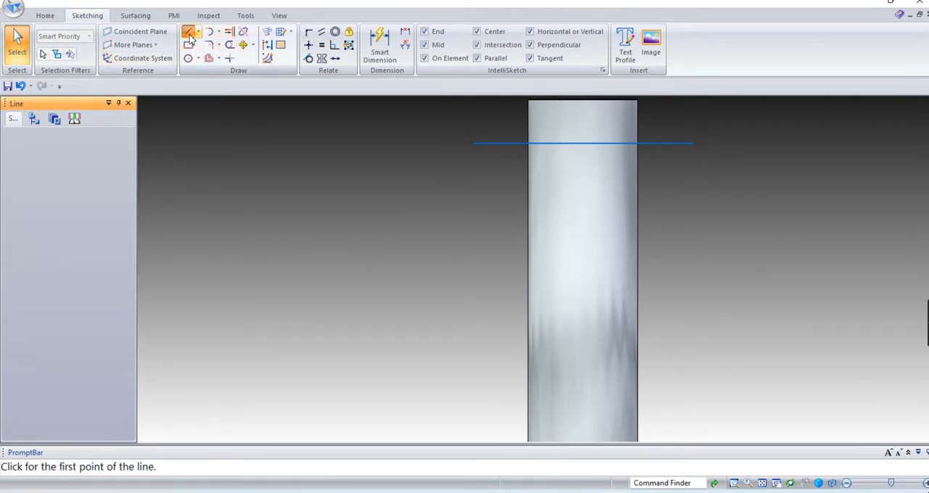
click(697, 138)
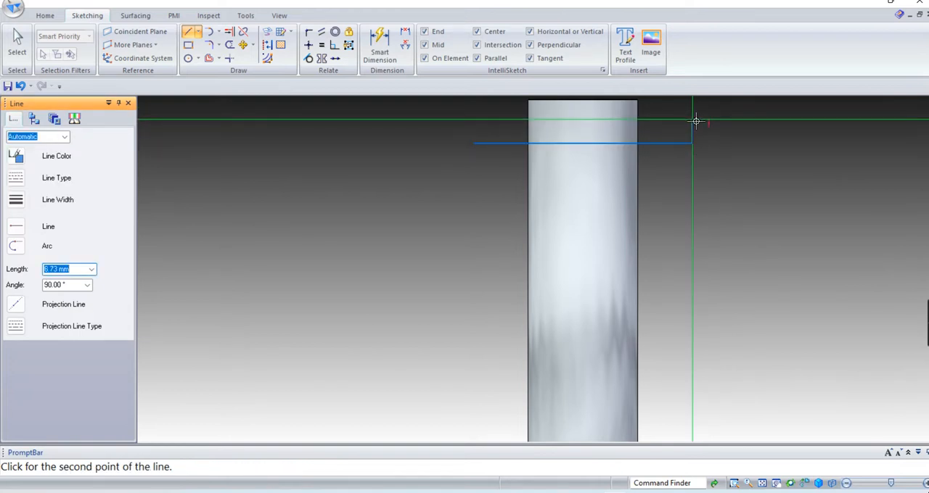
text(6/2)
key(Tab)
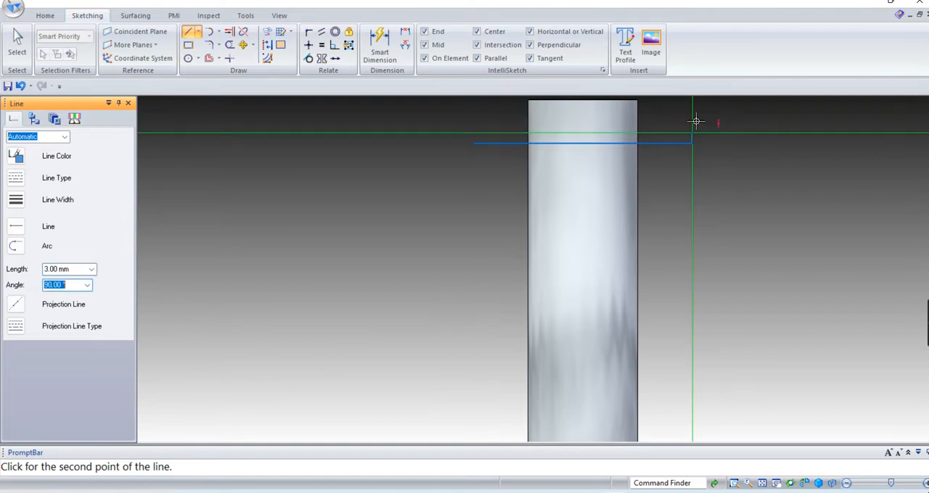
key(Return)
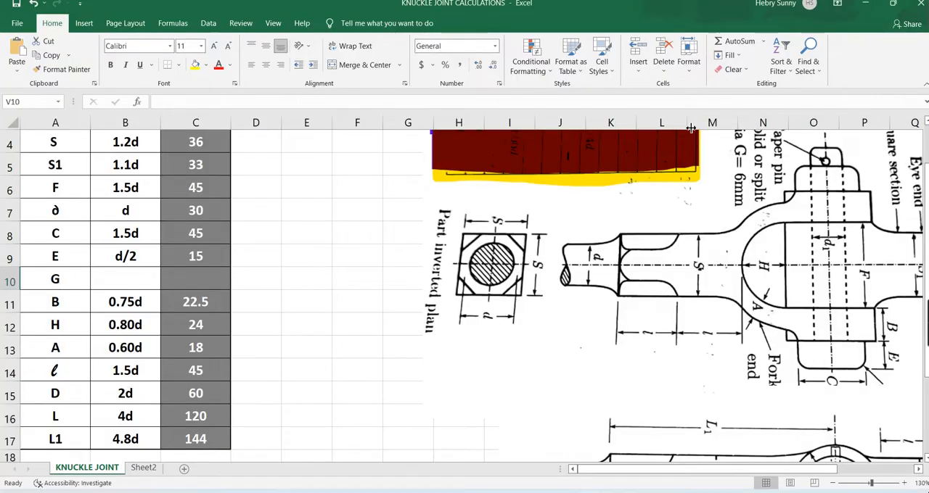
Switch to the Excel worksheet, check dimension D and calculate =60/50 in cell V12.
scroll(691, 262, down, 3)
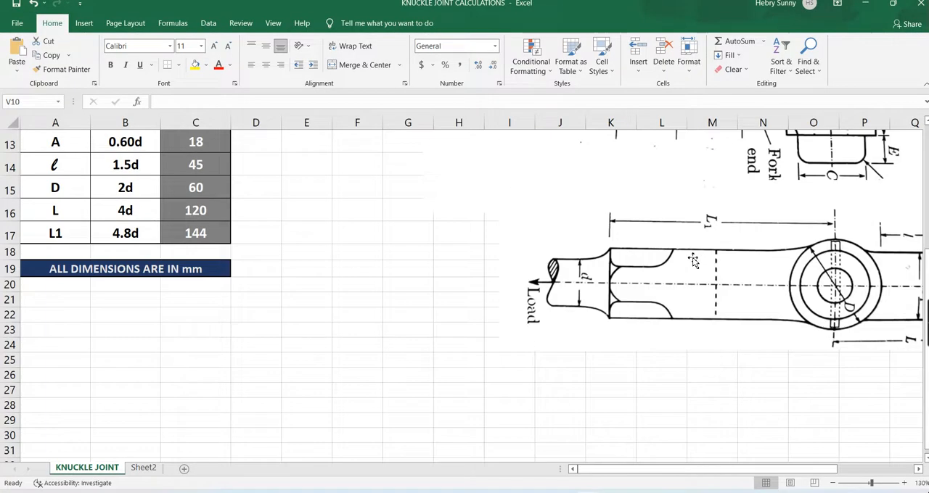
click(862, 483)
click(727, 288)
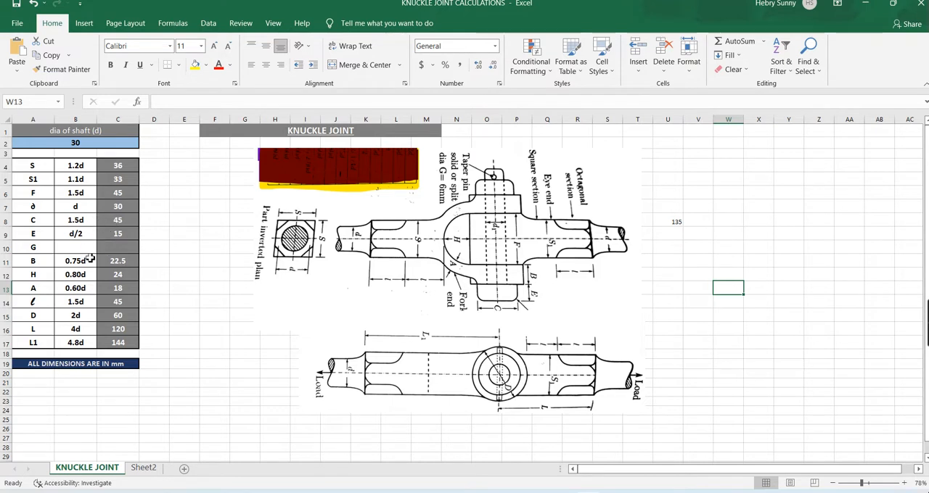
click(111, 317)
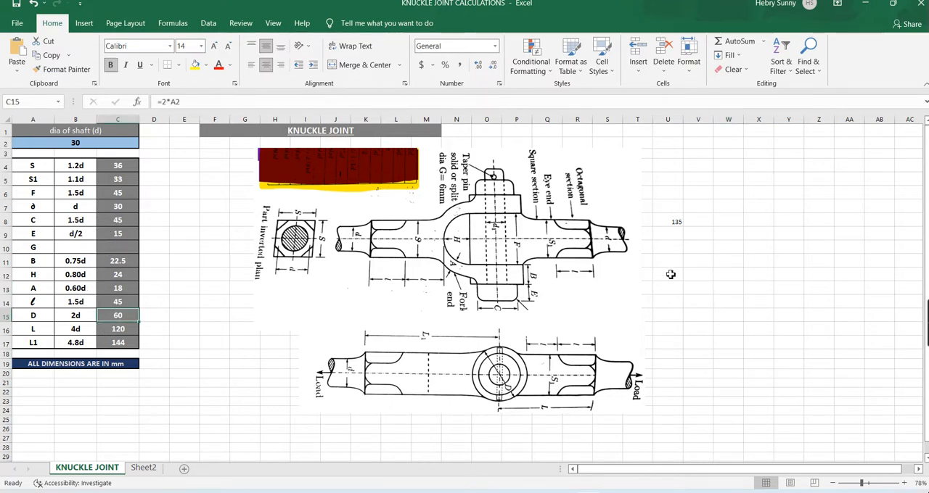
click(697, 274)
text(60)
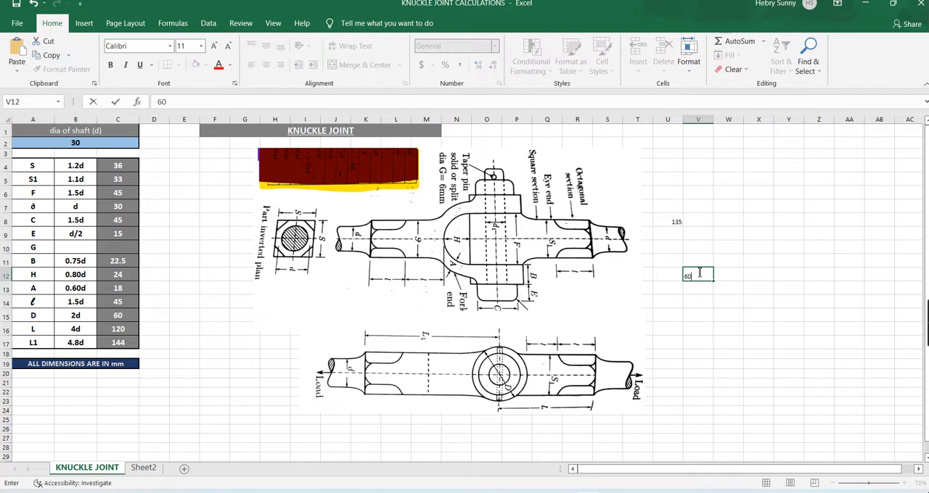
click(699, 273)
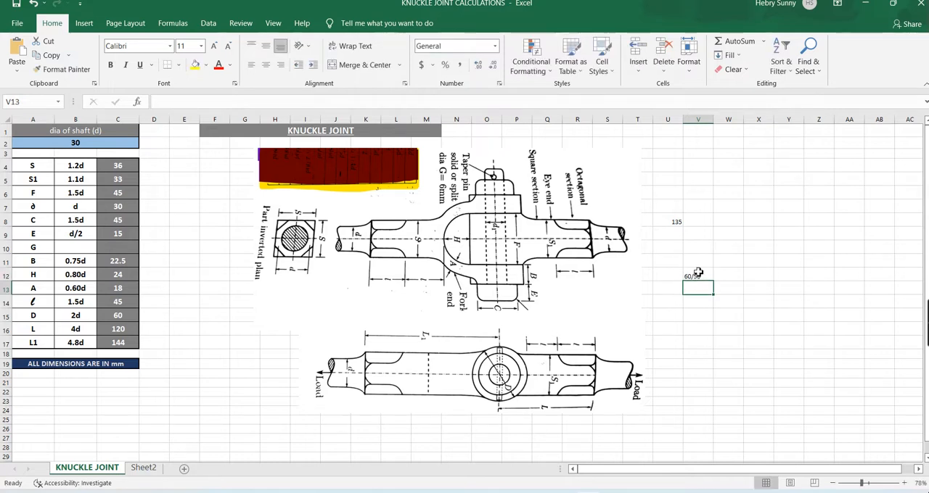
click(157, 101)
text(=)
key(Return)
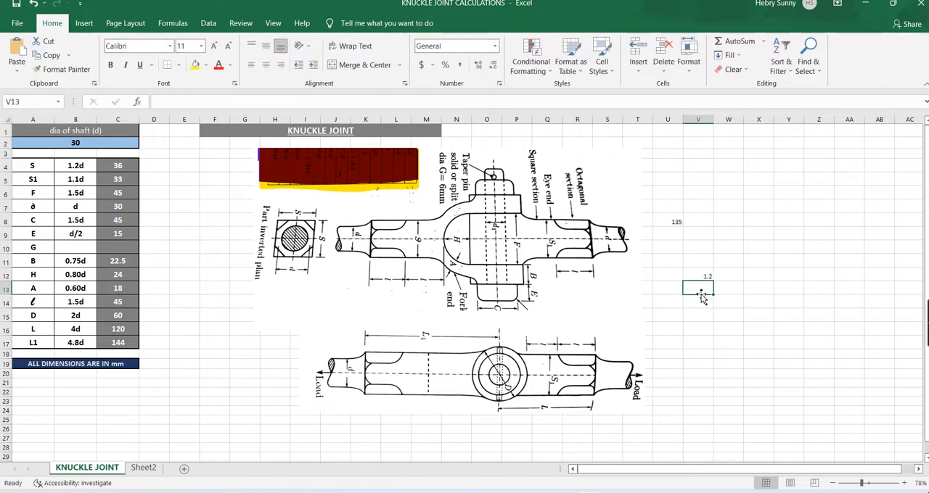
Calculate the taper pin's smaller end diameter as =6-1.2 in cell V13.
text(6-1)
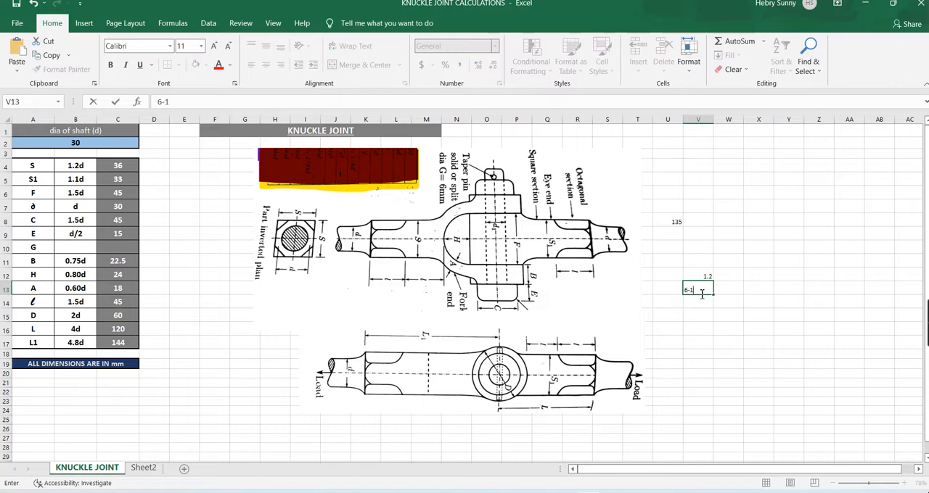
text(.2)
key(Return)
click(702, 292)
double_click(688, 290)
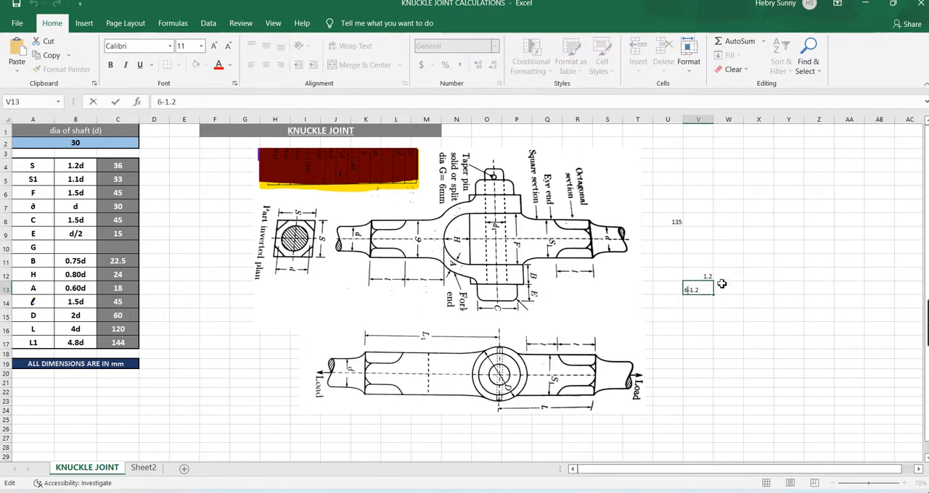
text(=)
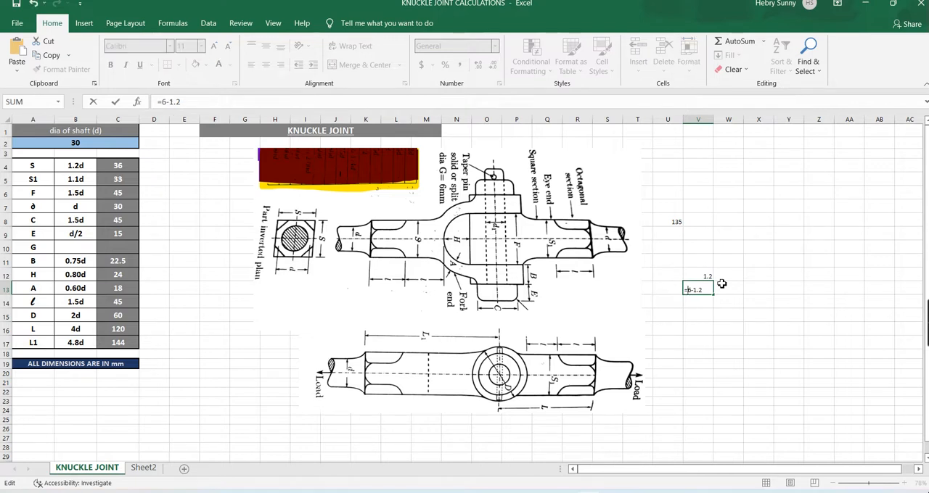
key(Return)
In Solid Edge, draw a vertical line half of 4.8 mm long up from the horizontal line's left end and close the profile with a sloping line.
key(alt+Tab)
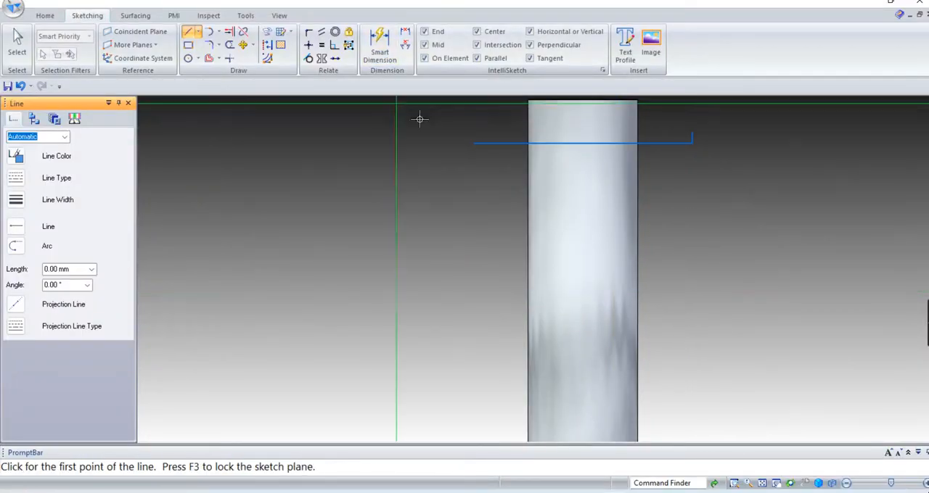
click(473, 143)
text(4.8)
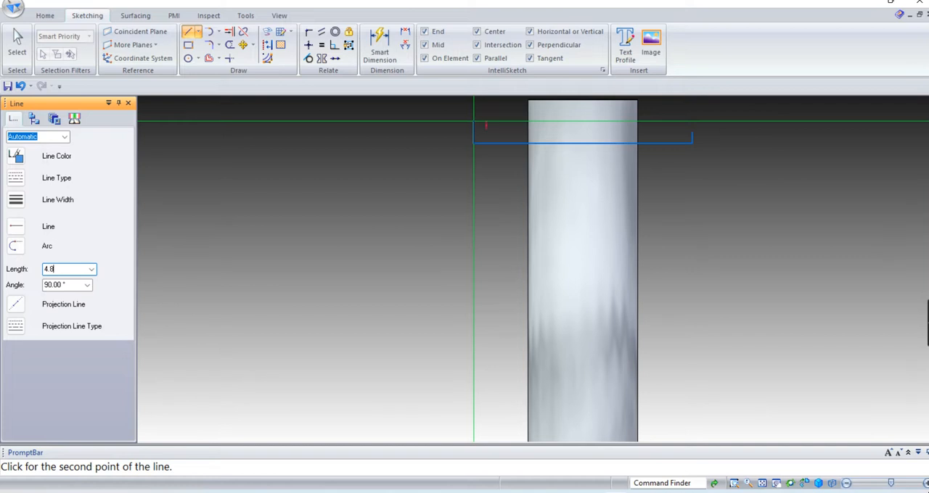
key(Tab)
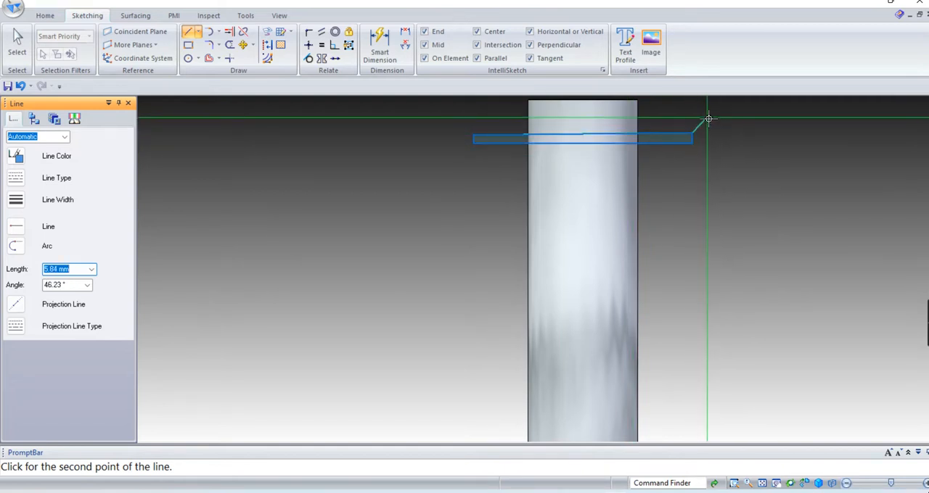
click(694, 134)
Examine the closed tapered profile near the pin's upper end up close and from isometric and tilted views.
scroll(602, 129, up, 2)
scroll(602, 129, up, 1)
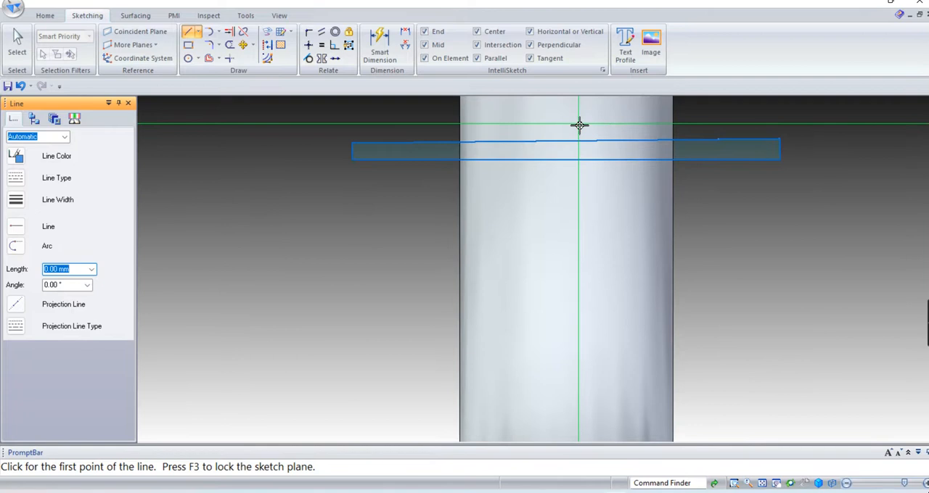
scroll(578, 124, up, 1)
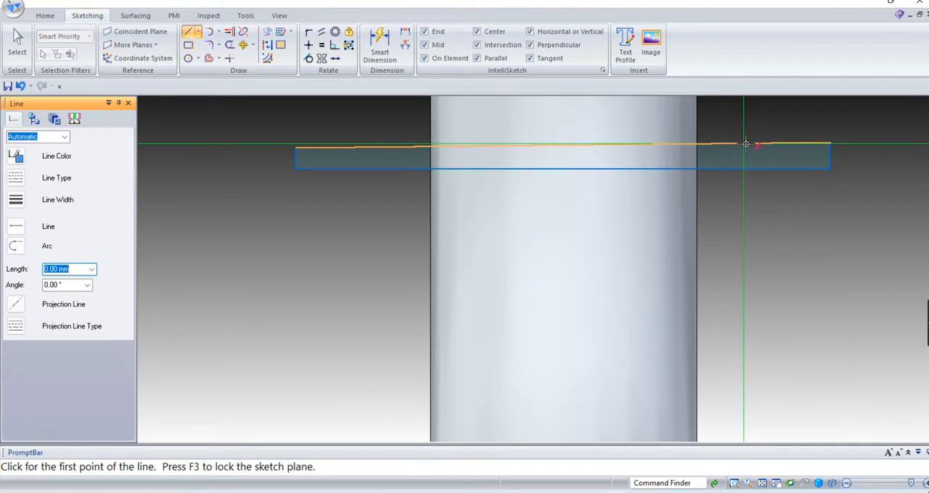
key(ctrl+i)
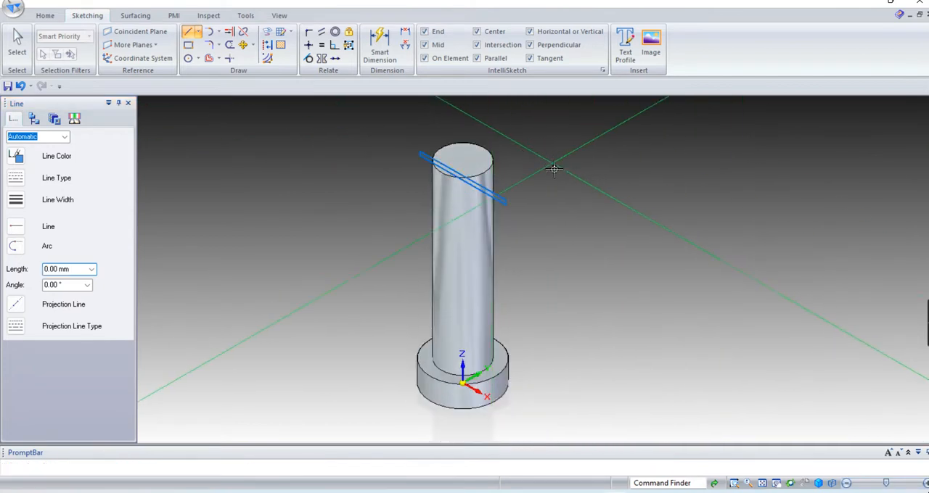
middle_drag(556, 169, 552, 210)
scroll(458, 229, up, 2)
scroll(458, 229, up, 3)
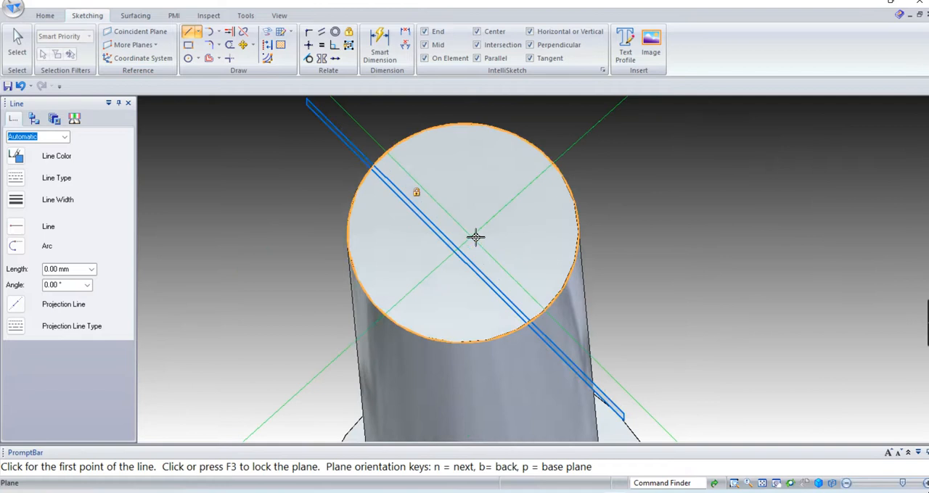
mouse_move(621, 245)
middle_down()
mouse_move(622, 228)
mouse_move(624, 247)
middle_up()
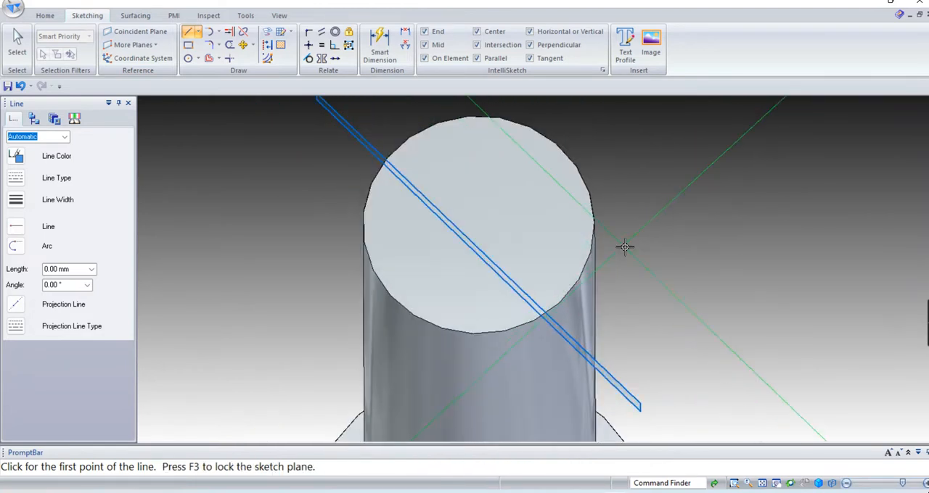
key(ctrl+i)
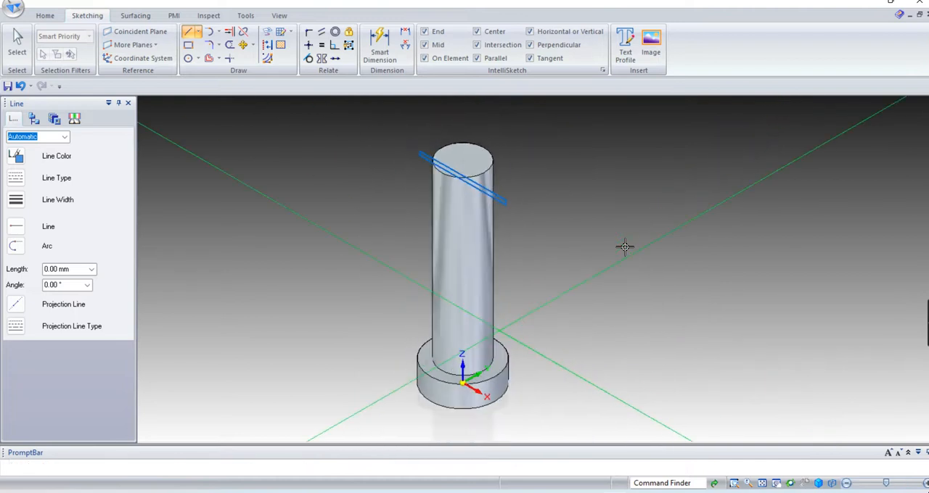
scroll(472, 155, up, 4)
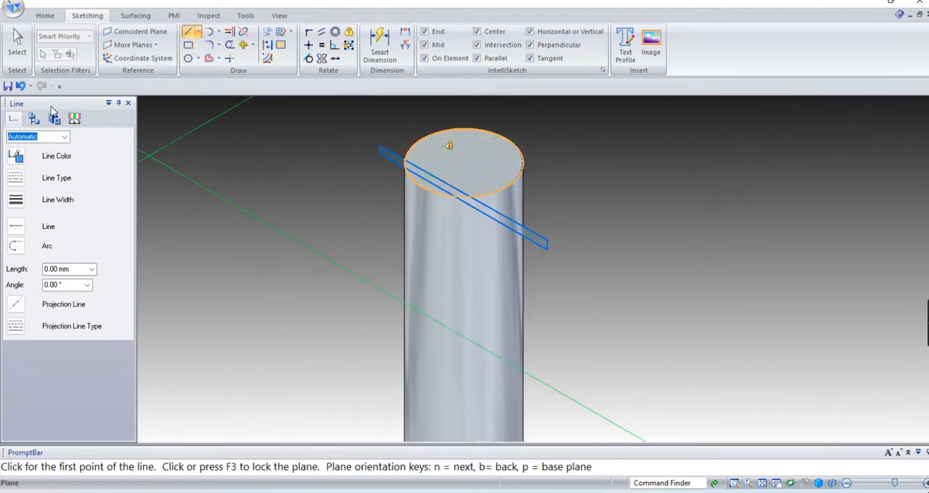
Try to revolve the closed tapered profile as a cut about the pin's vertical axis.
click(45, 16)
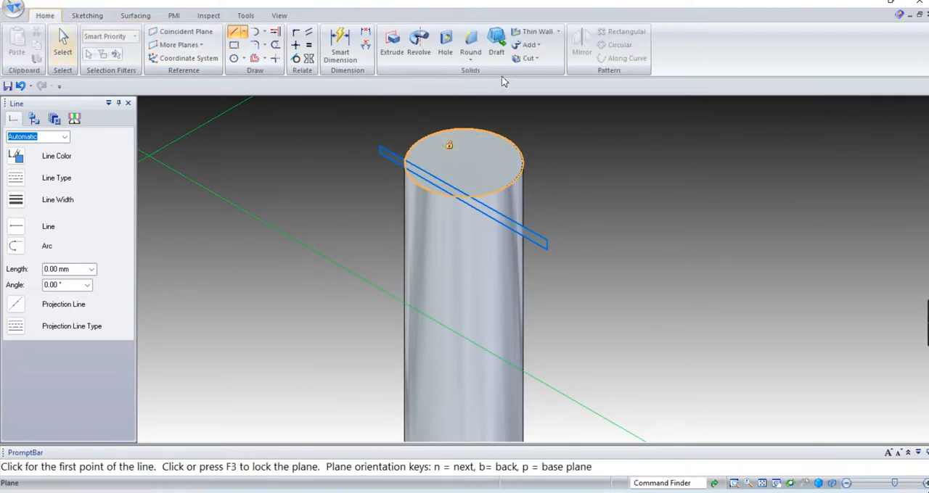
click(419, 51)
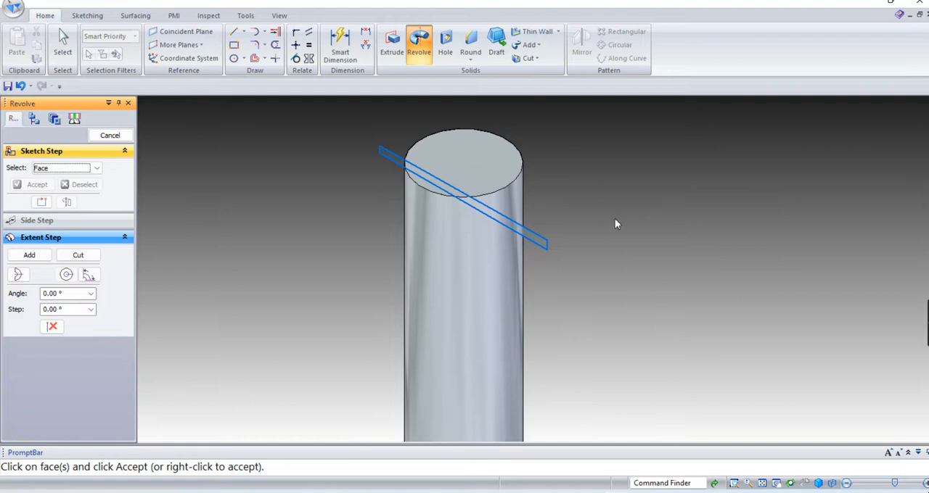
middle_drag(614, 219, 611, 229)
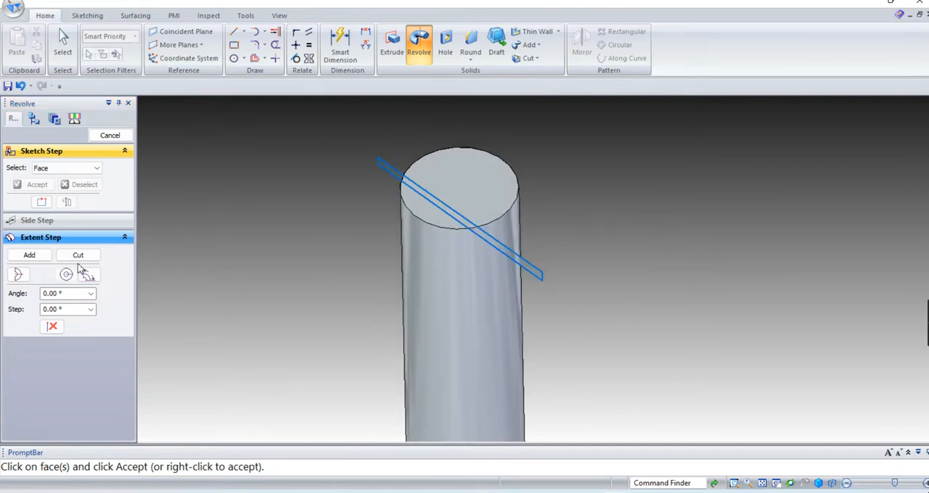
click(498, 251)
click(38, 185)
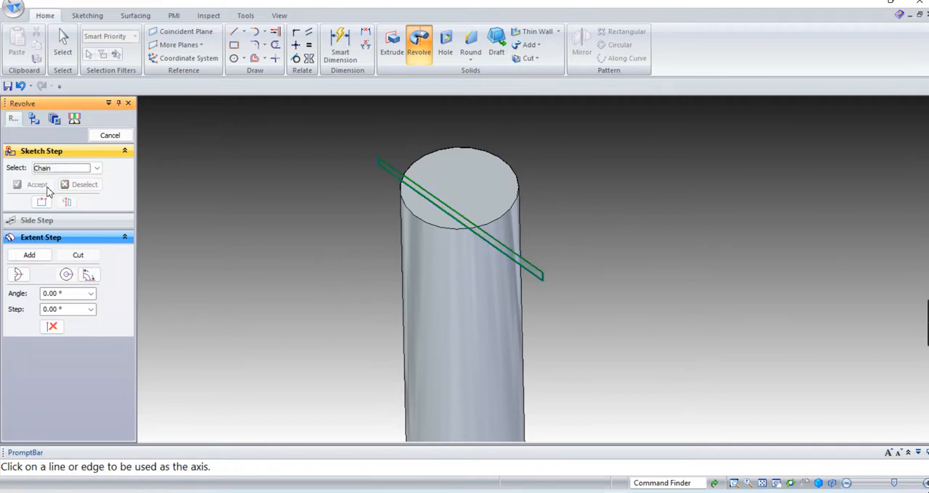
middle_drag(616, 283, 488, 212)
scroll(533, 210, up, 3)
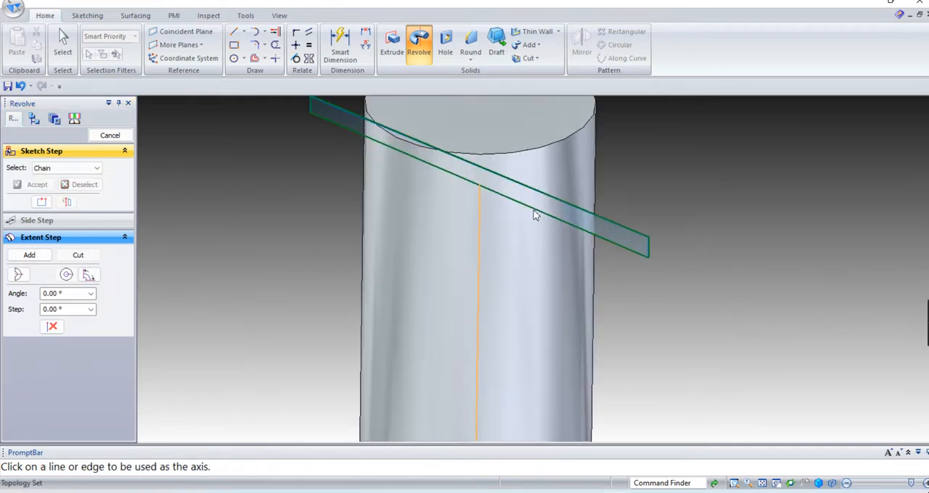
click(535, 215)
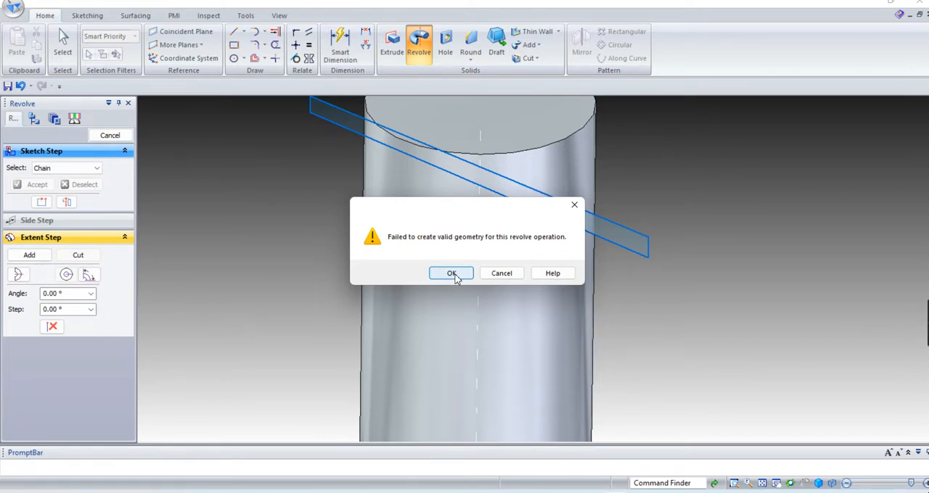
click(453, 274)
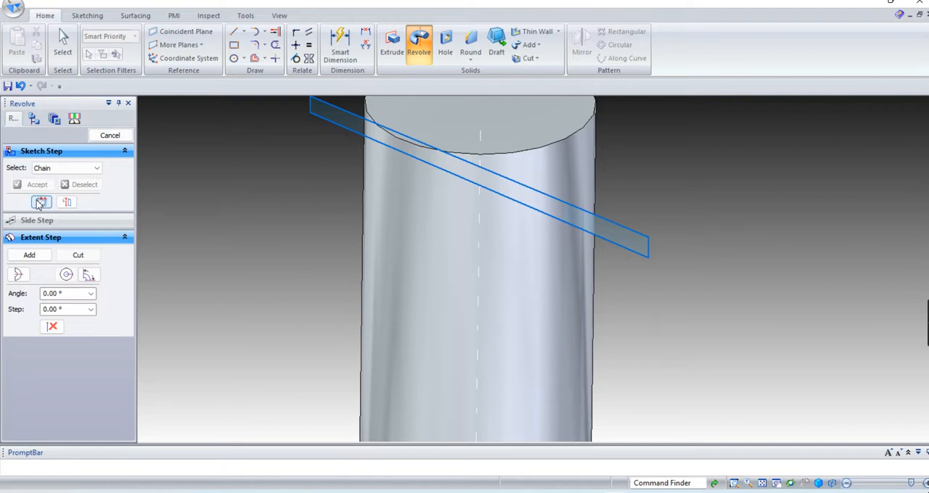
click(30, 255)
click(107, 138)
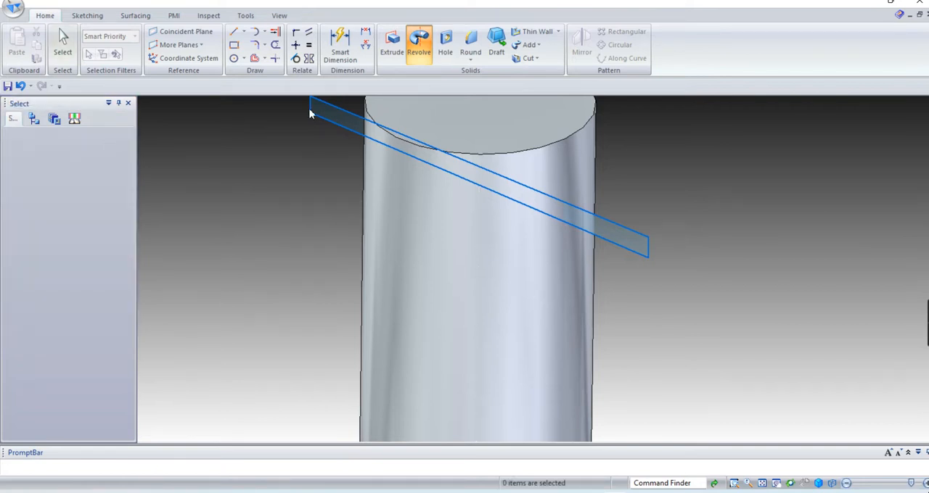
Cut the taper pin hole through the pin by revolving the closed tapered profile about its lower long edge.
click(420, 45)
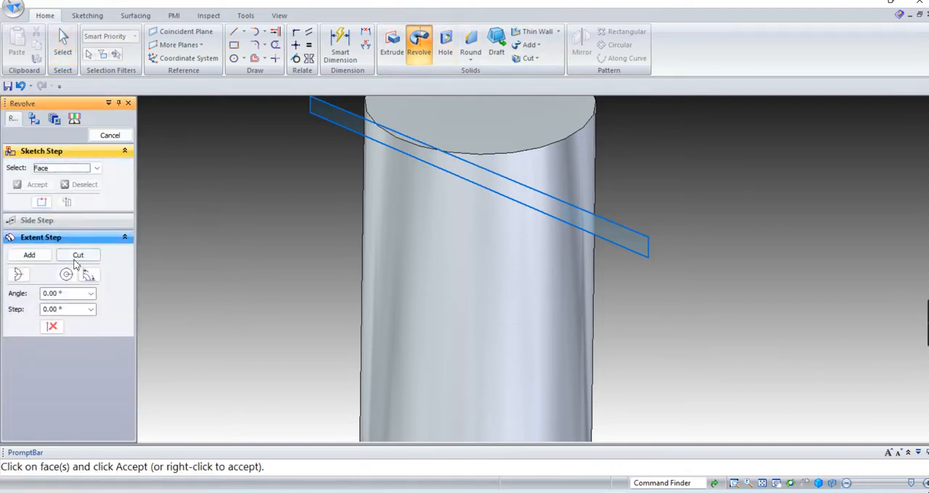
click(467, 183)
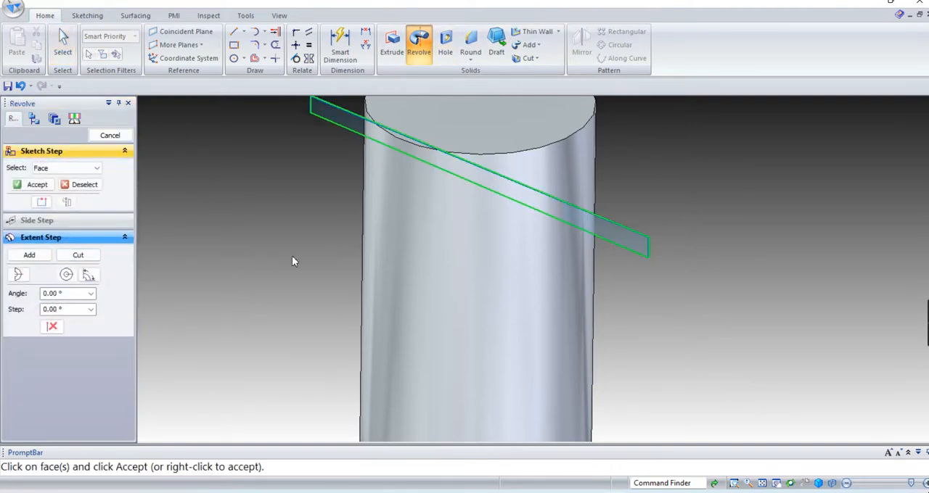
click(38, 186)
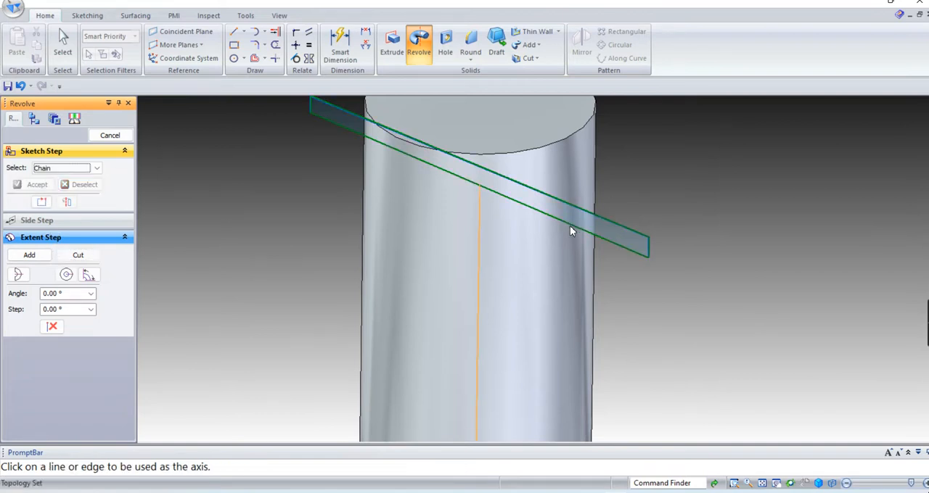
click(617, 250)
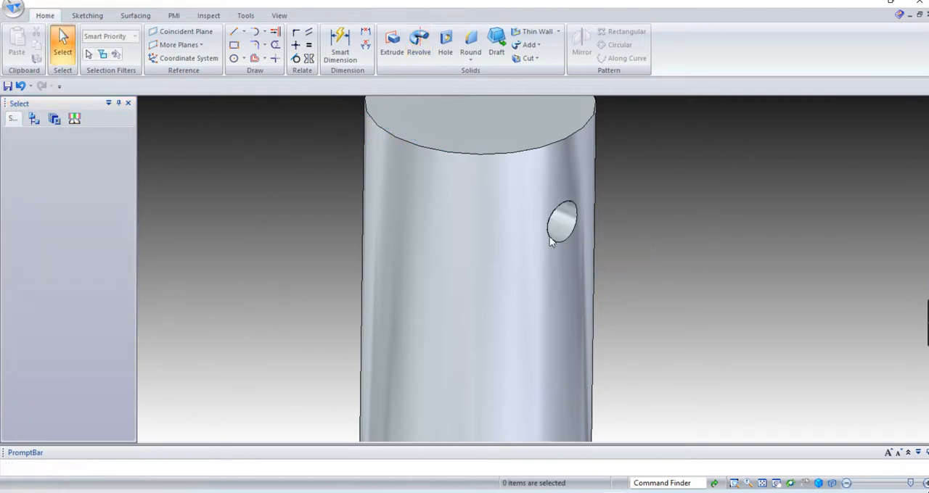
middle_drag(589, 283, 668, 348)
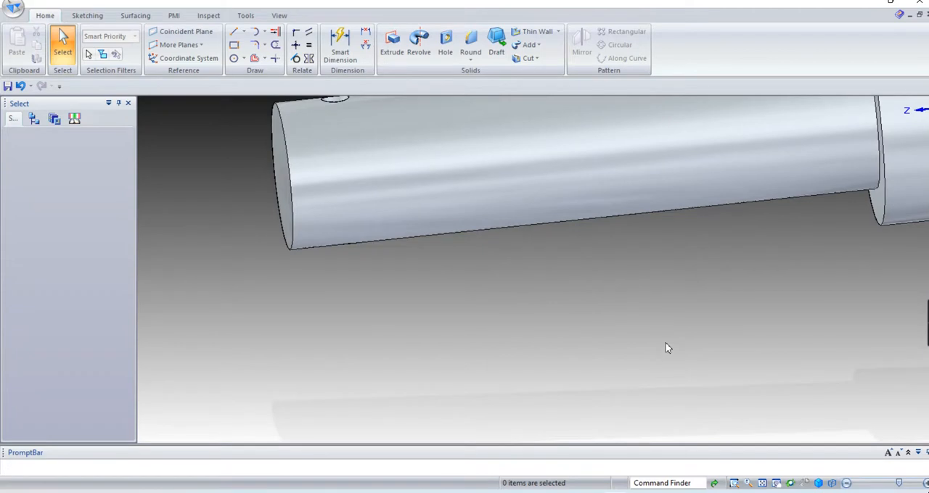
key(ctrl+i)
scroll(486, 210, up, 2)
scroll(490, 212, down, 3)
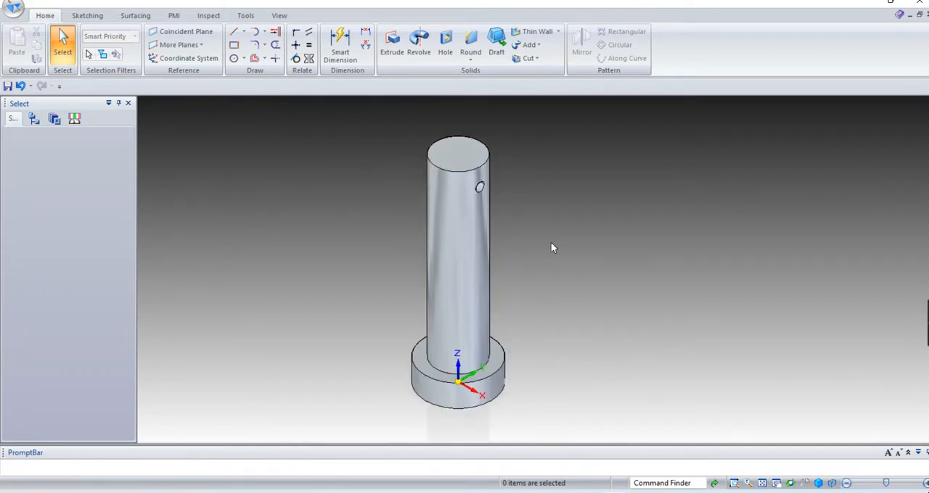
mouse_move(925, 332)
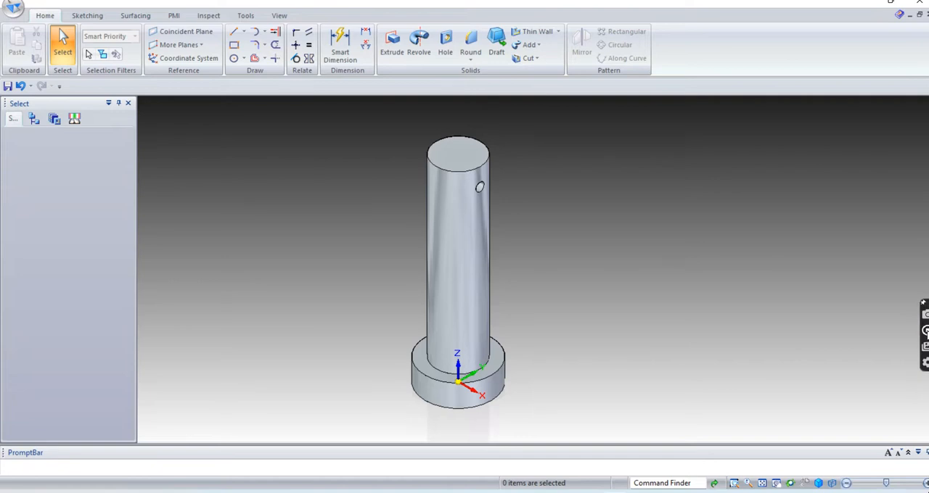